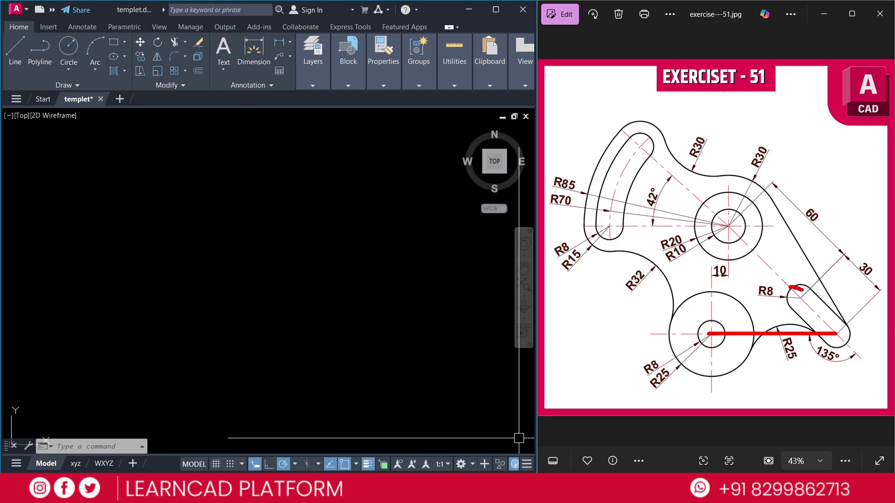
Draw a horizontal line with Polar Tracking on
text(L)
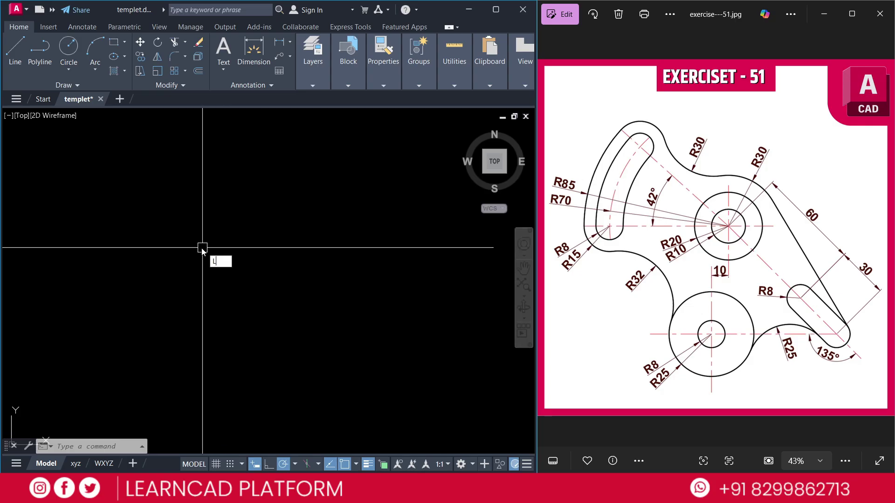
key(Return)
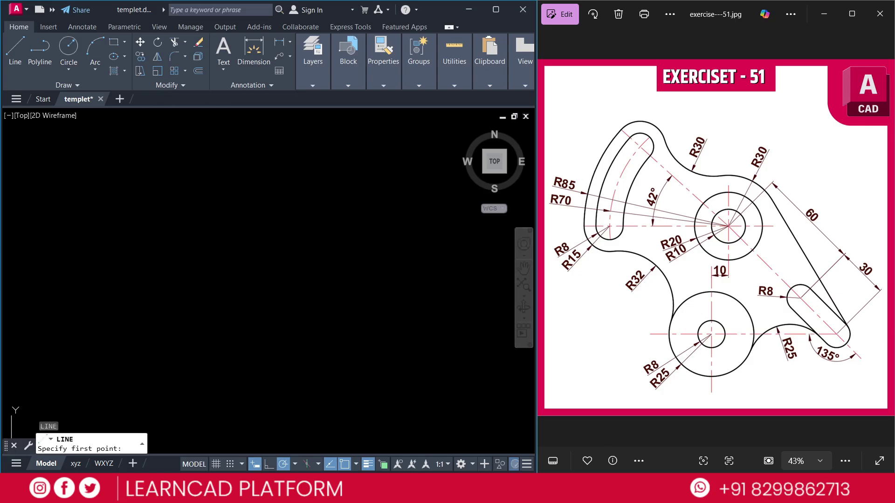
click(142, 288)
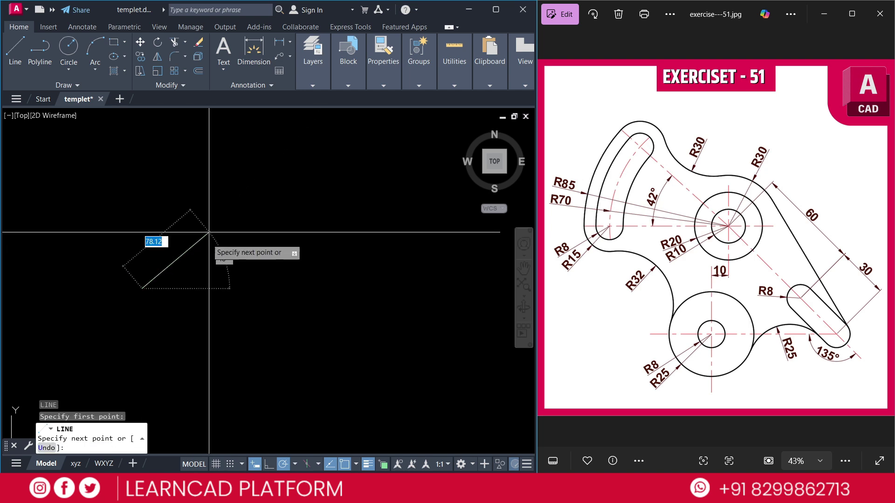
click(285, 463)
click(285, 464)
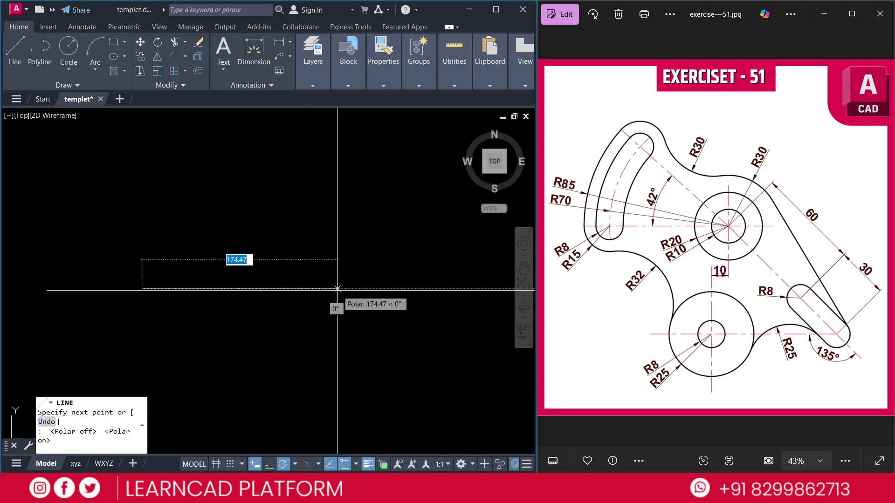
click(385, 289)
key(Escape)
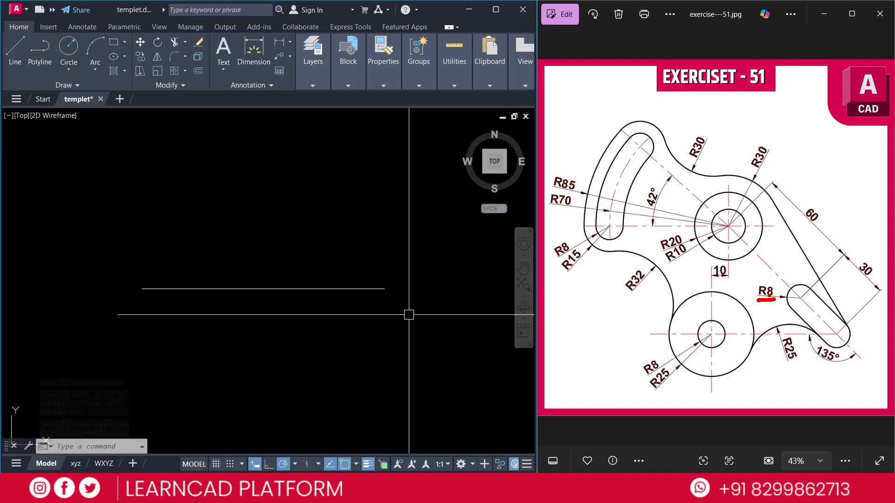
key(Escape)
Draw a radius 8 circle centred on the line's right endpoint
text(c)
key(Return)
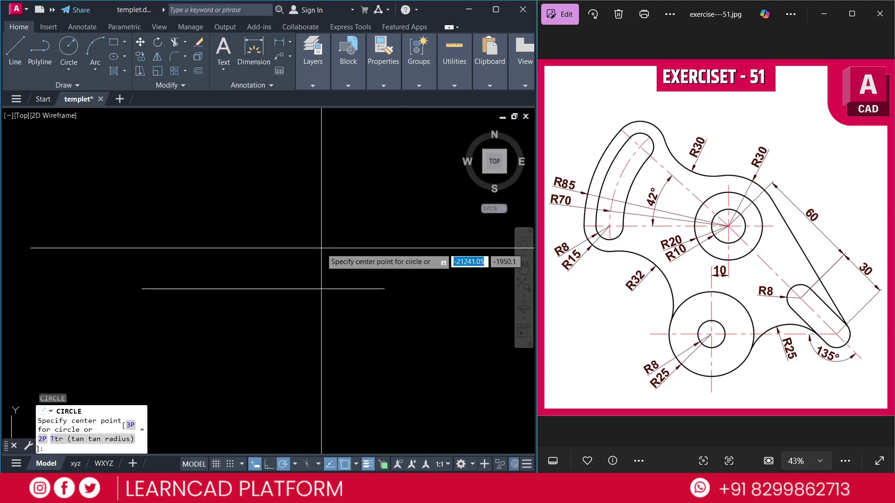
click(385, 289)
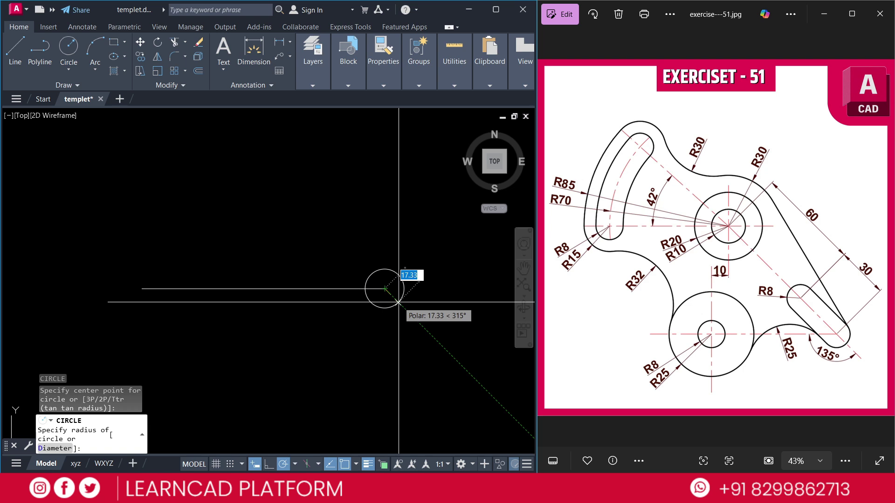
text(8)
key(Return)
scroll(394, 297, up, 4)
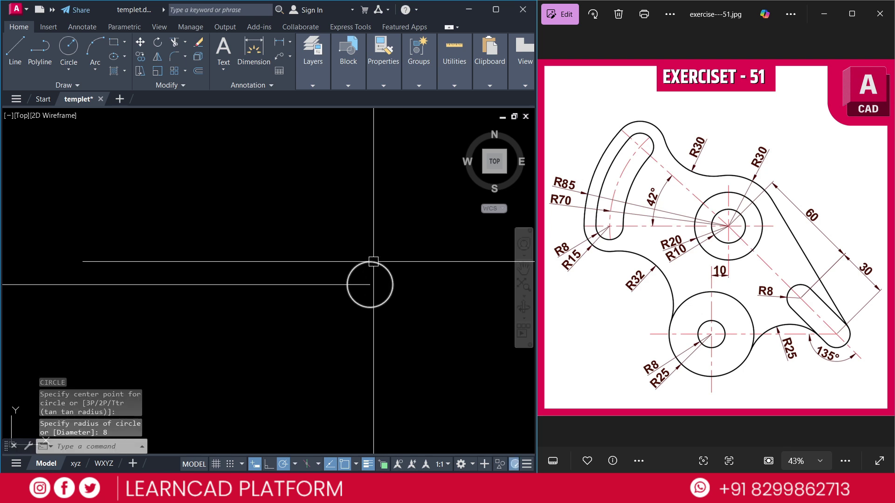
scroll(371, 256, up, 3)
Draw a 30-unit line at 135° from the R8 circle's centre using 45° polar increments
text(l)
key(Return)
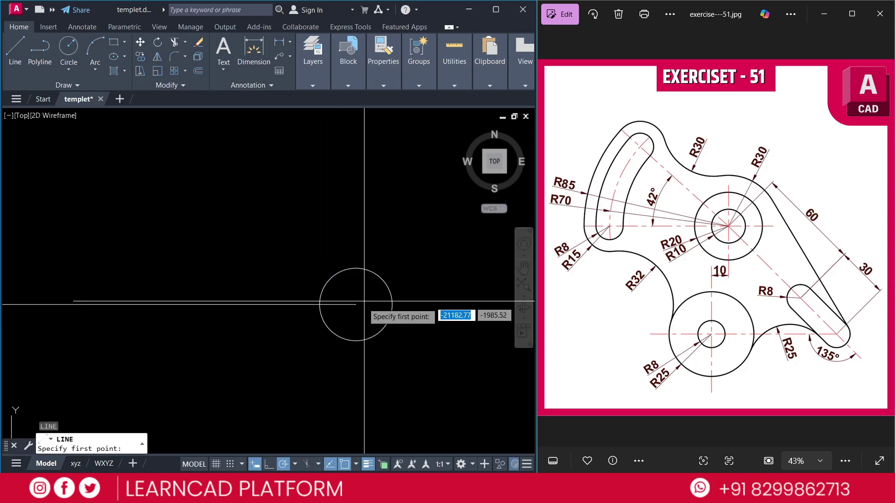
click(356, 304)
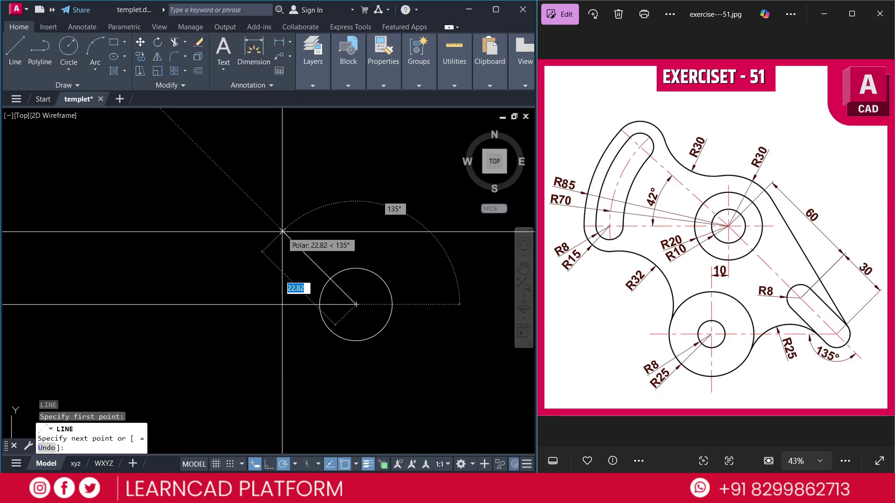
click(295, 464)
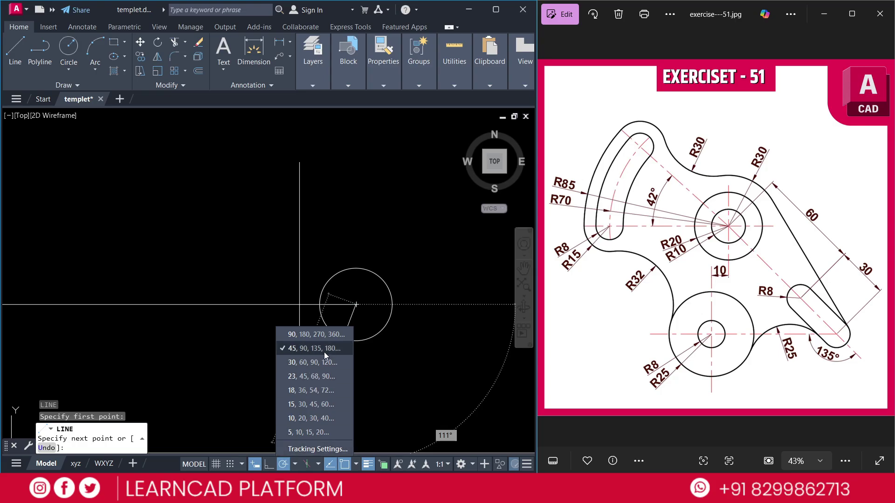
click(317, 230)
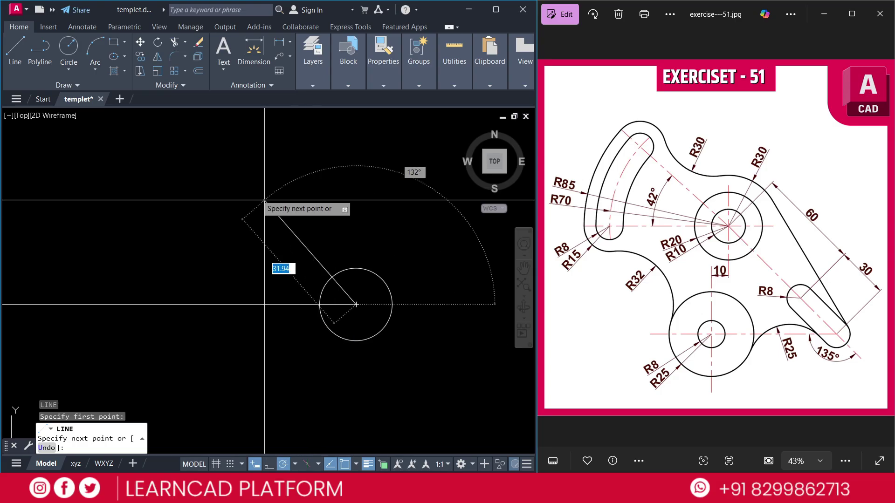
text(25)
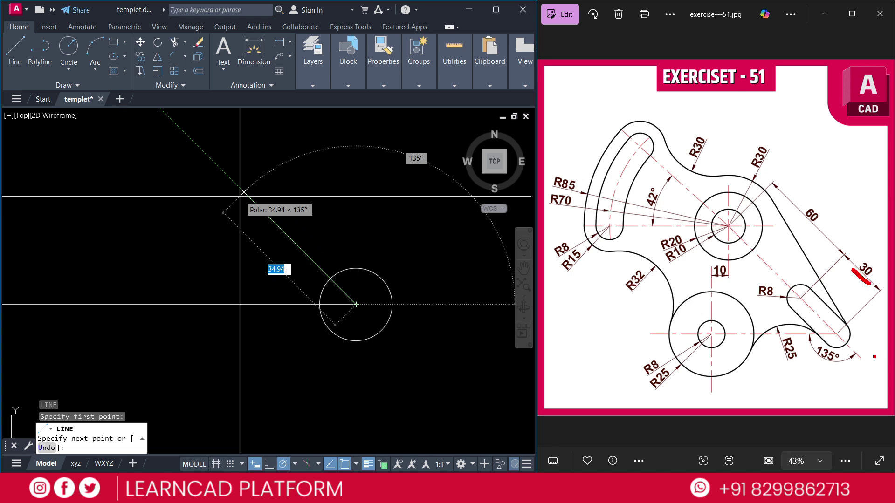
key(Tab)
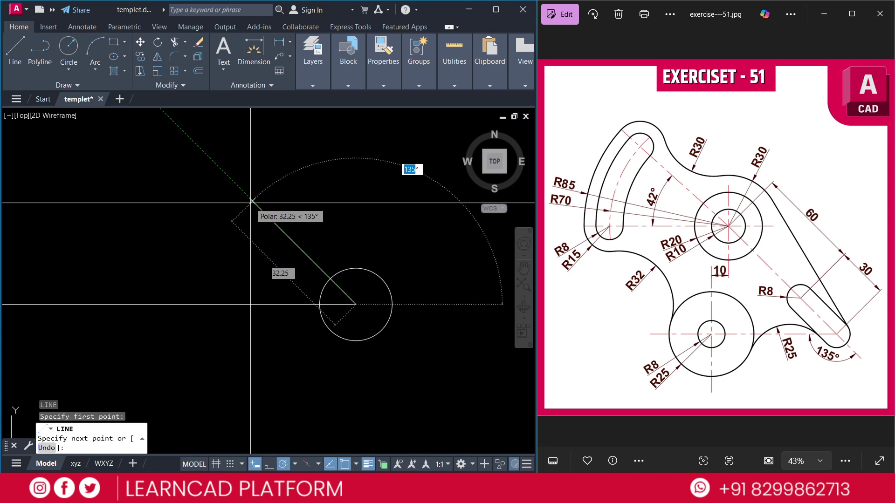
key(Tab)
text(3)
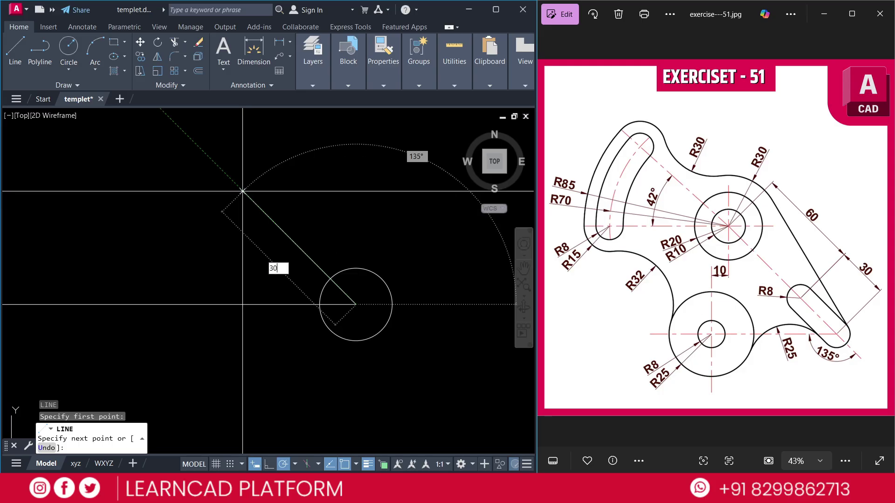
key(Return)
key(Escape)
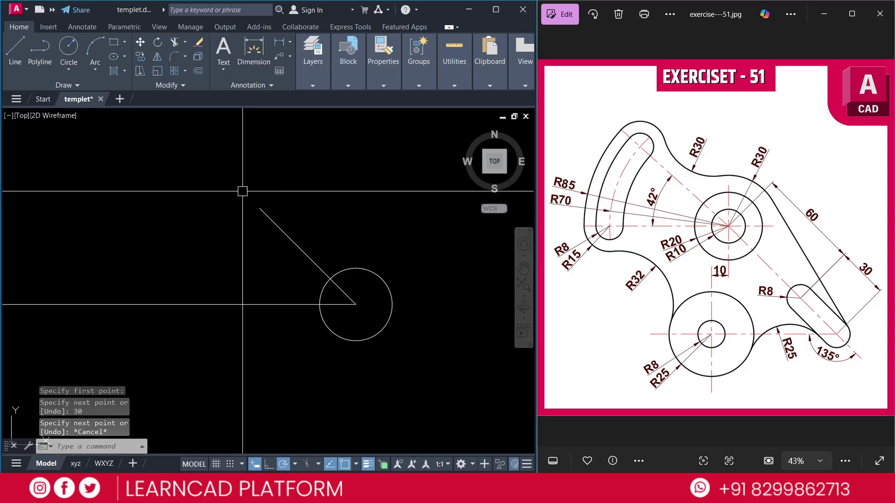
Copy the R8 circle to the upper end of the 30-unit line
click(376, 275)
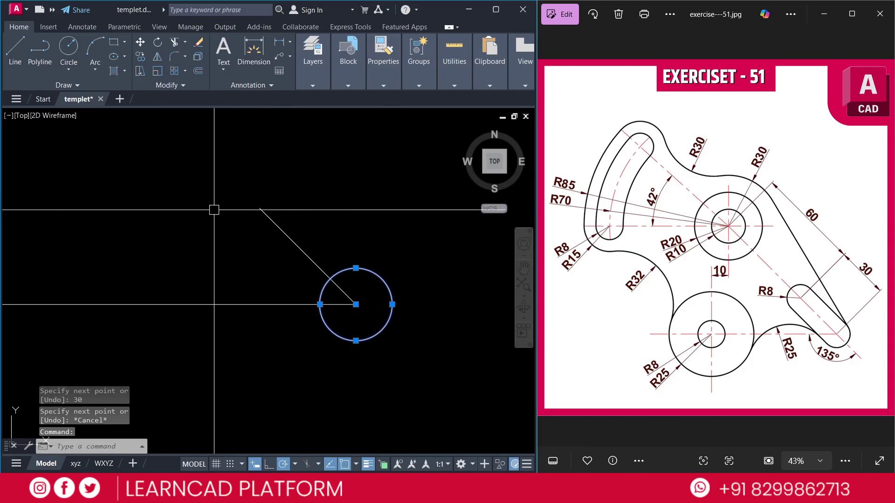
text(co)
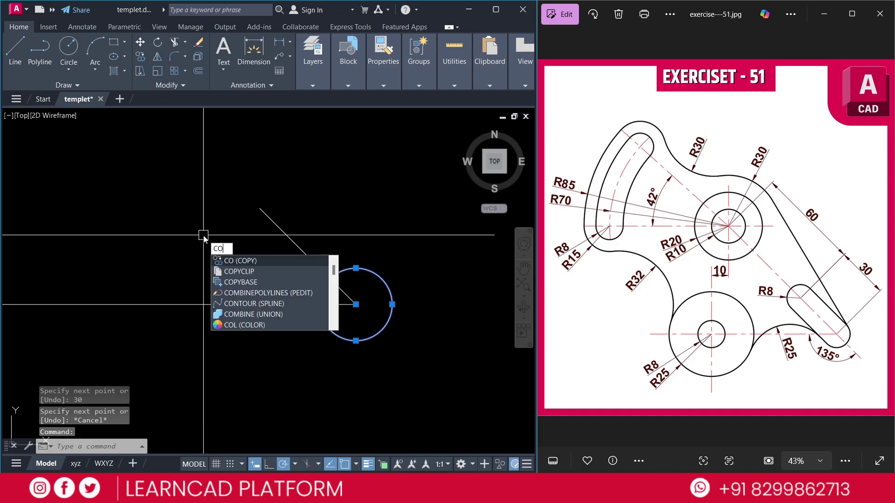
key(Return)
click(356, 304)
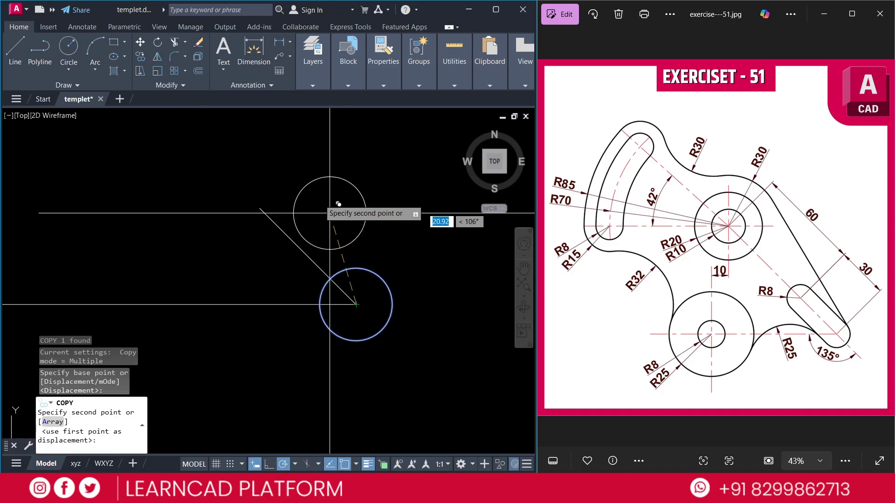
click(259, 208)
key(Escape)
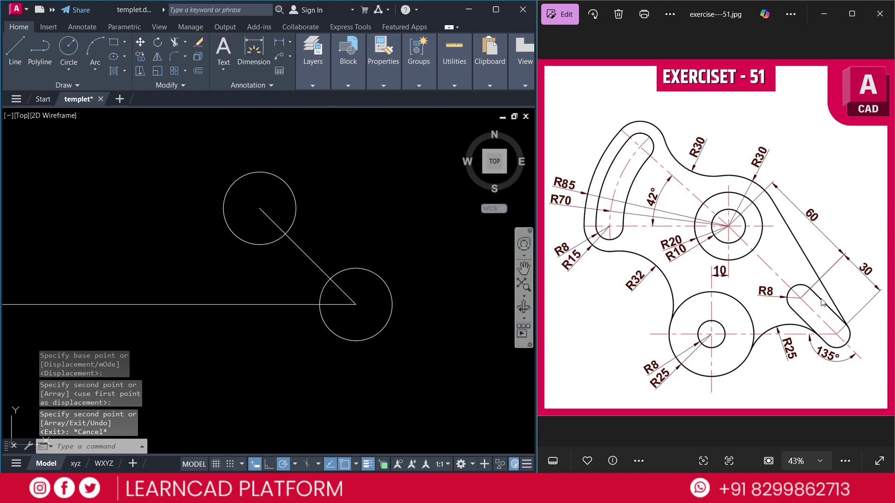
Draw a line tangent to both R8 circles
text(l)
key(Return)
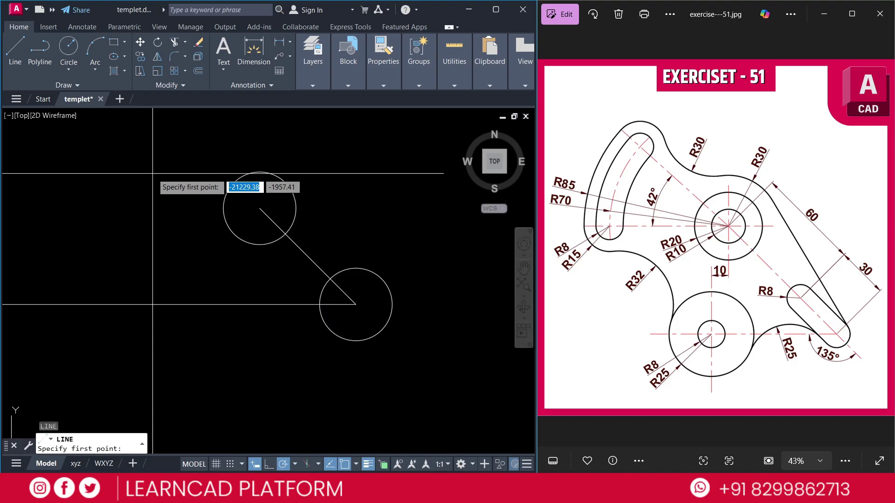
shift+right_click(153, 174)
click(216, 349)
click(285, 180)
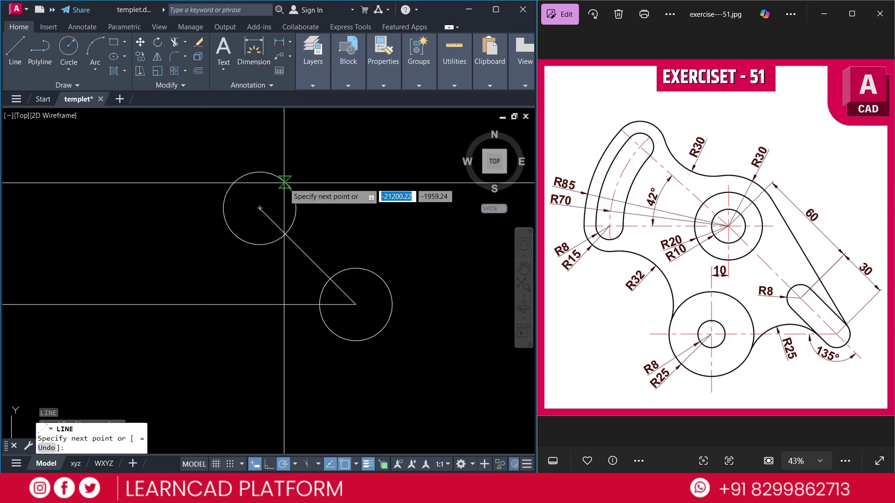
shift+right_click(173, 158)
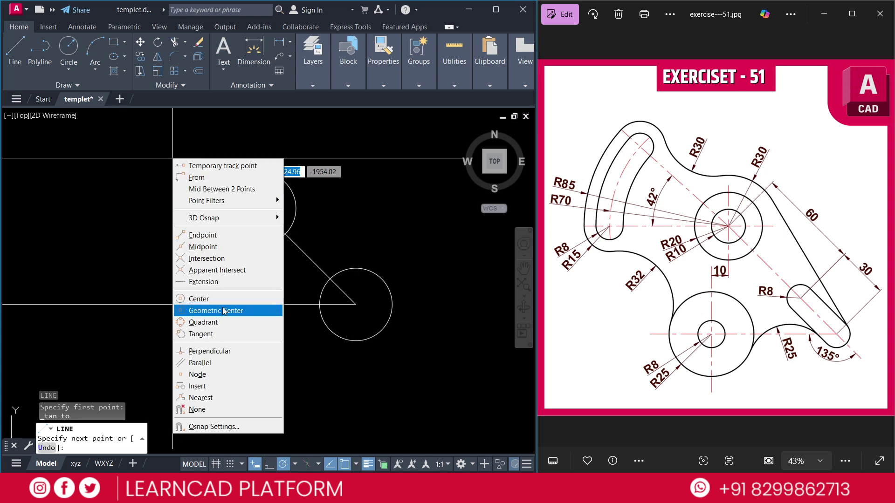
click(222, 334)
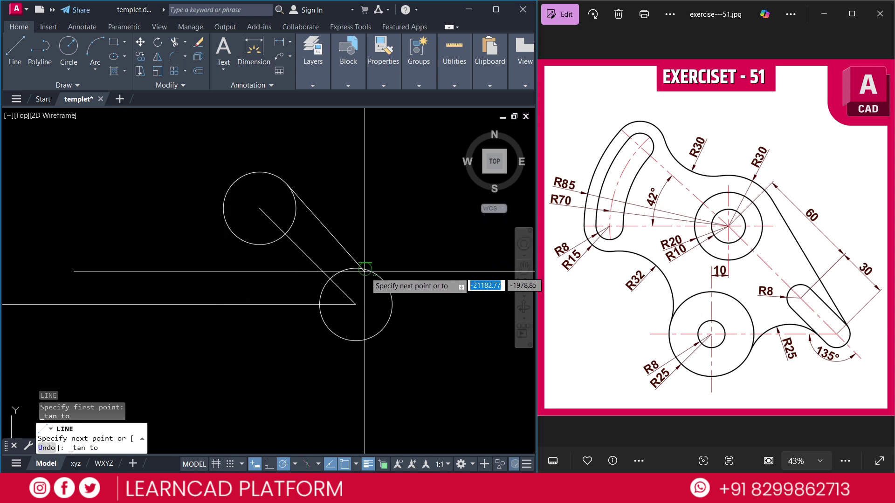
click(381, 259)
key(Escape)
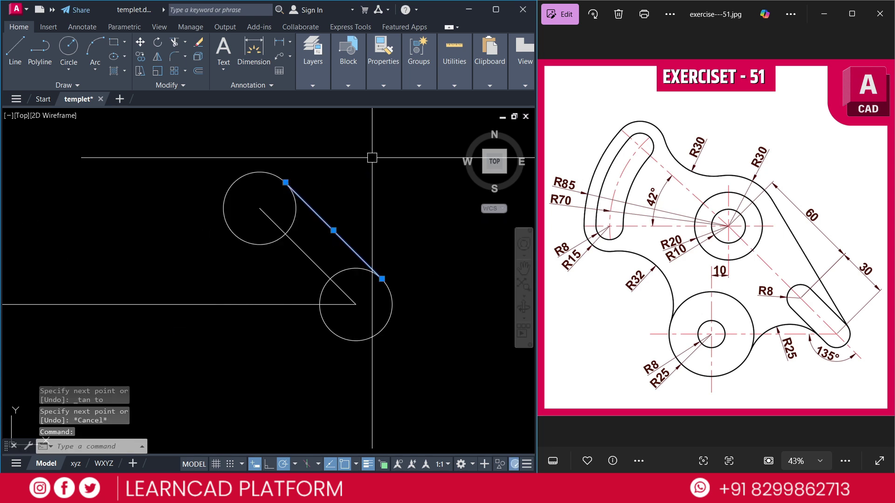
key(Escape)
Mirror the tangent line about the two circle centres, keeping the original
click(314, 211)
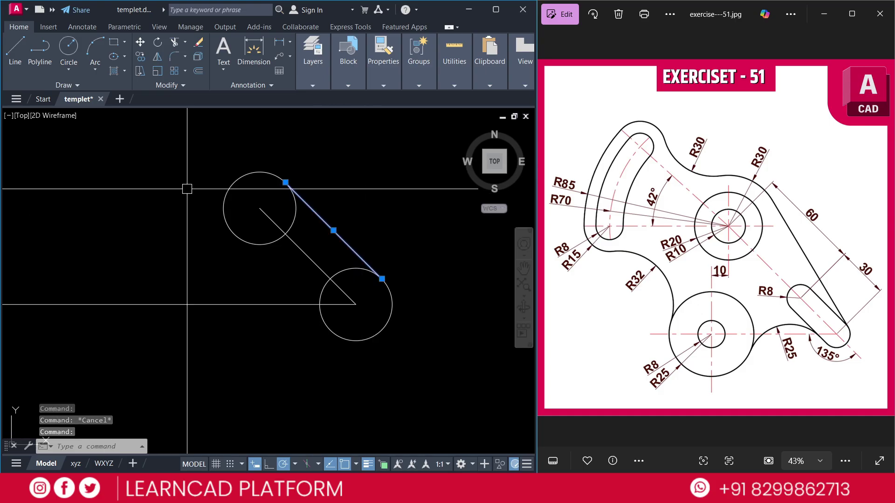
text(mi)
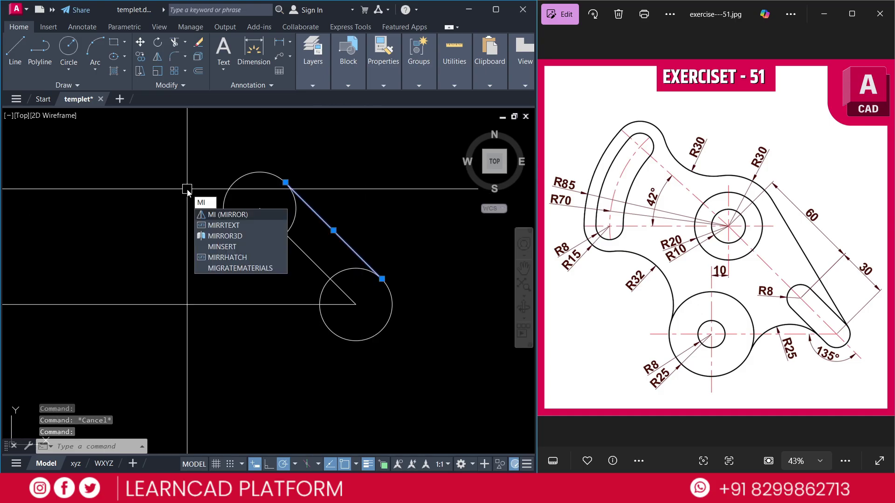
key(Return)
click(260, 208)
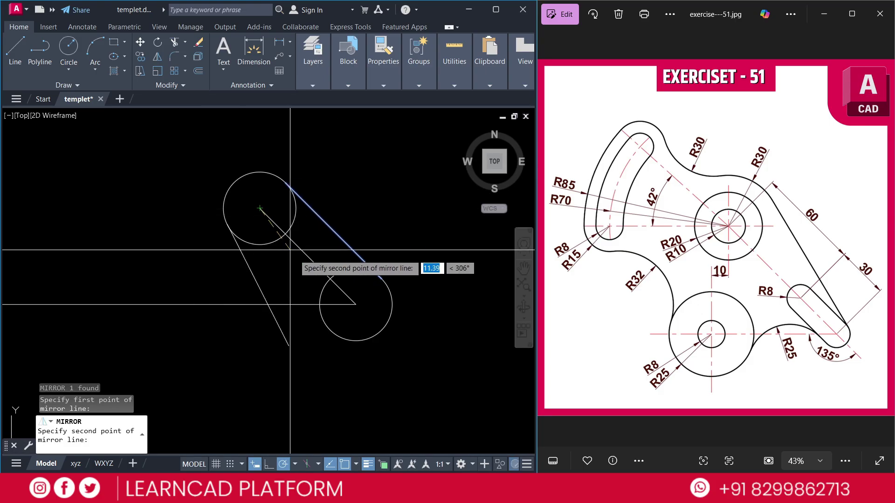
click(356, 304)
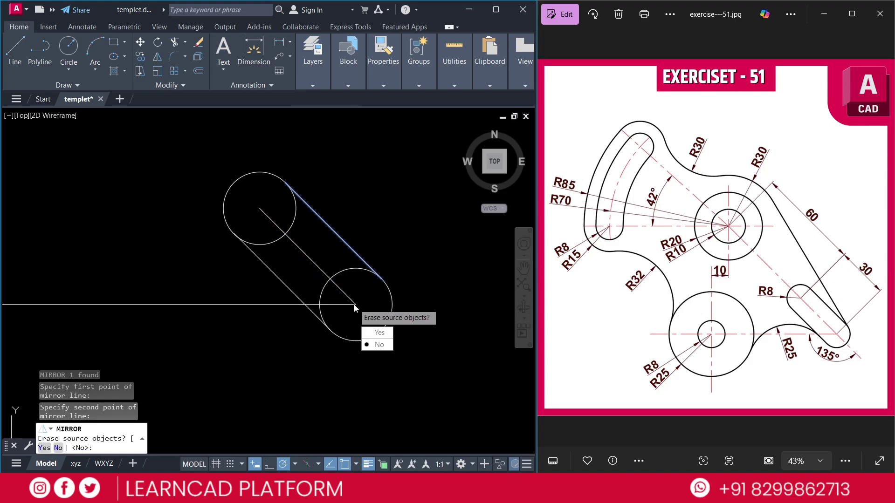
click(379, 345)
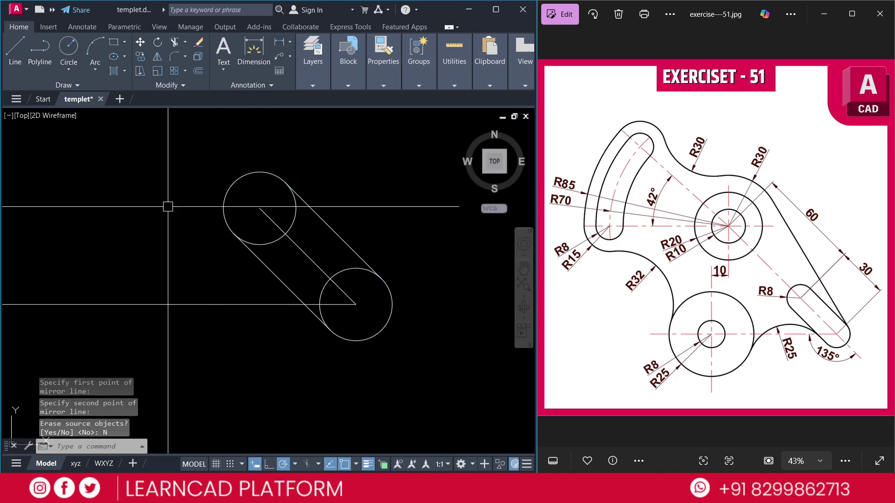
Trim away both circles' arcs inside the slot
text(tr)
key(Return)
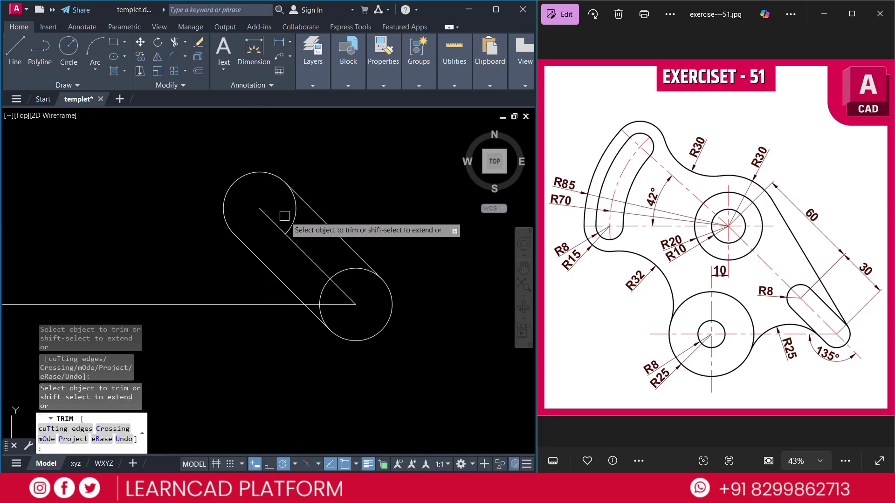
click(291, 218)
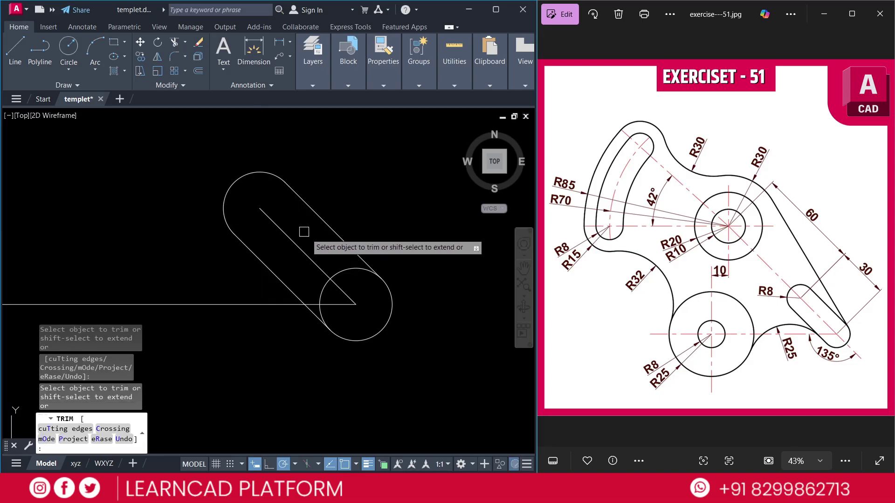
click(322, 292)
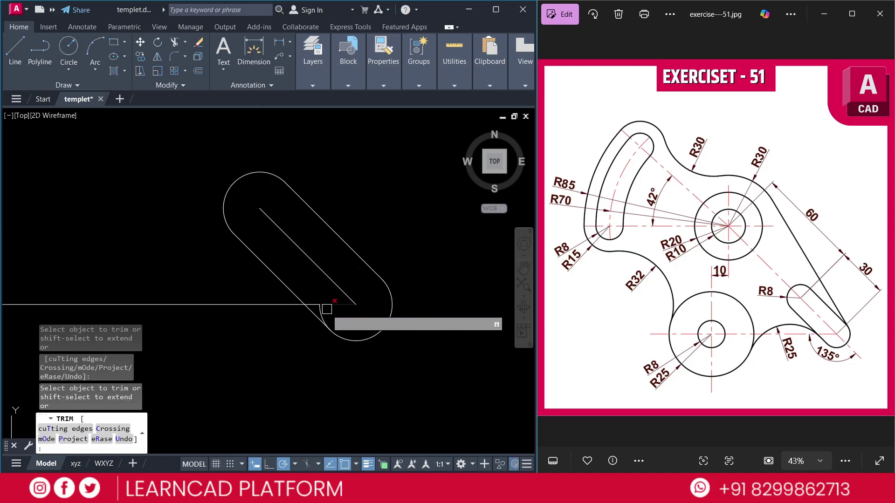
Make the horizontal and diagonal lines red with the CENTER linetype
key(Escape)
click(219, 305)
click(294, 246)
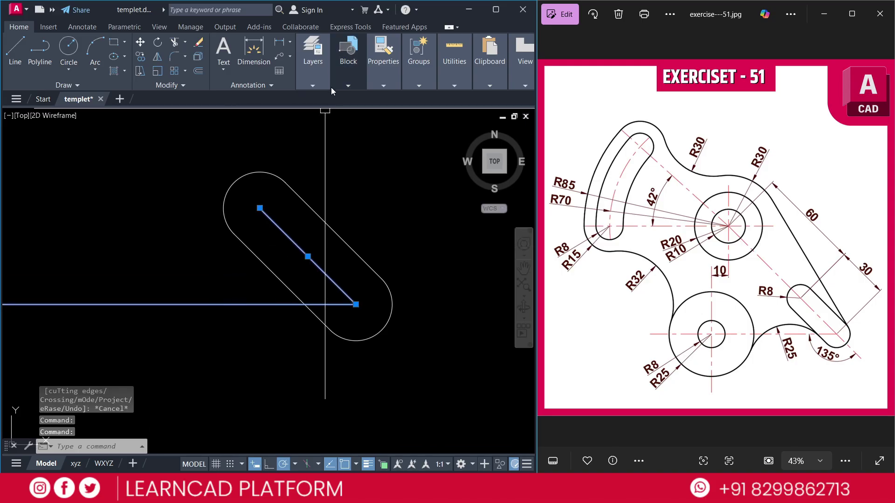
click(382, 75)
click(466, 98)
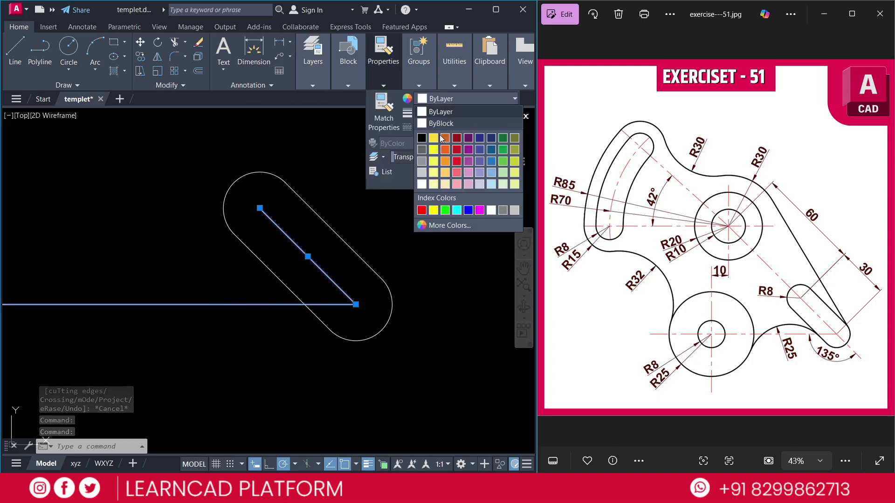
click(418, 206)
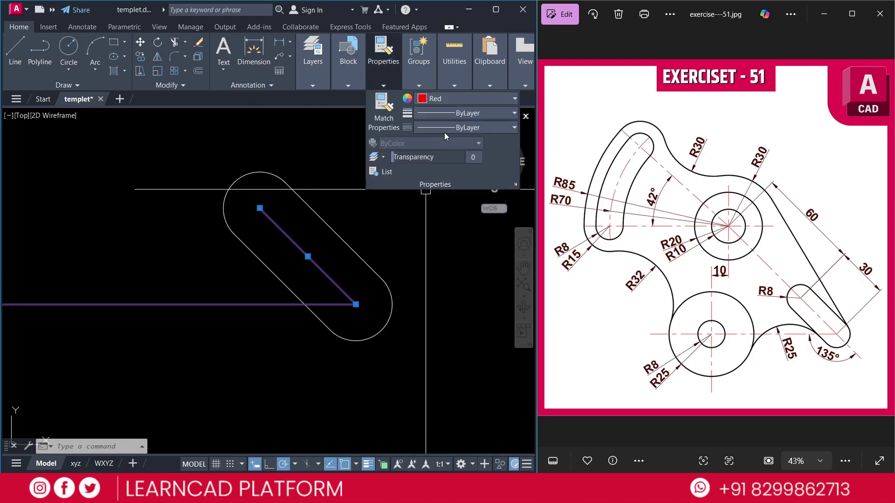
click(445, 130)
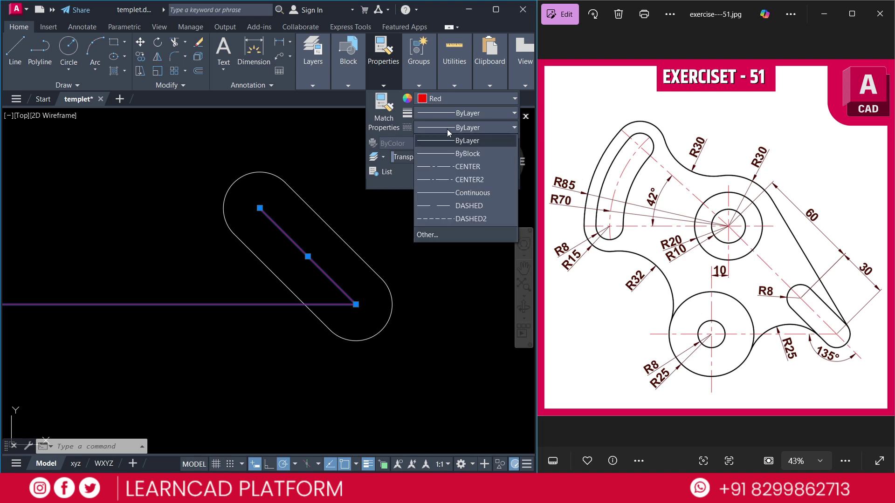
click(448, 167)
Set the two centre lines' linetype scale to 0.4
right_click(128, 212)
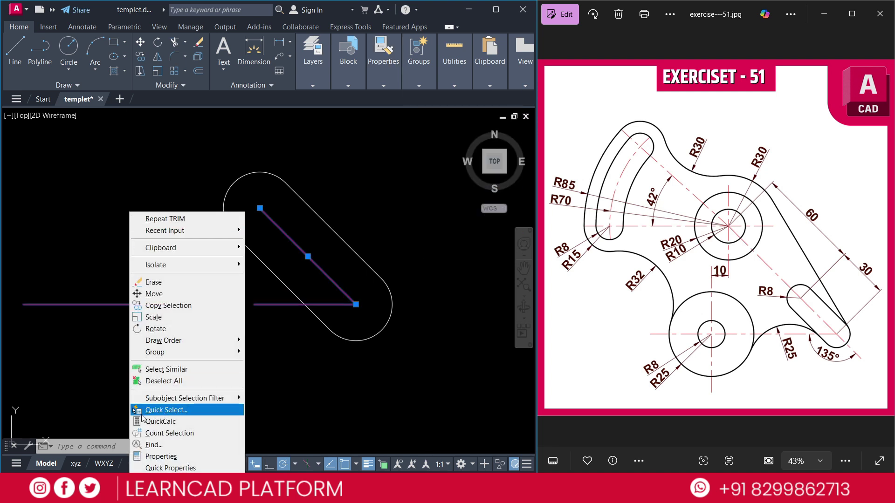
click(154, 456)
click(123, 108)
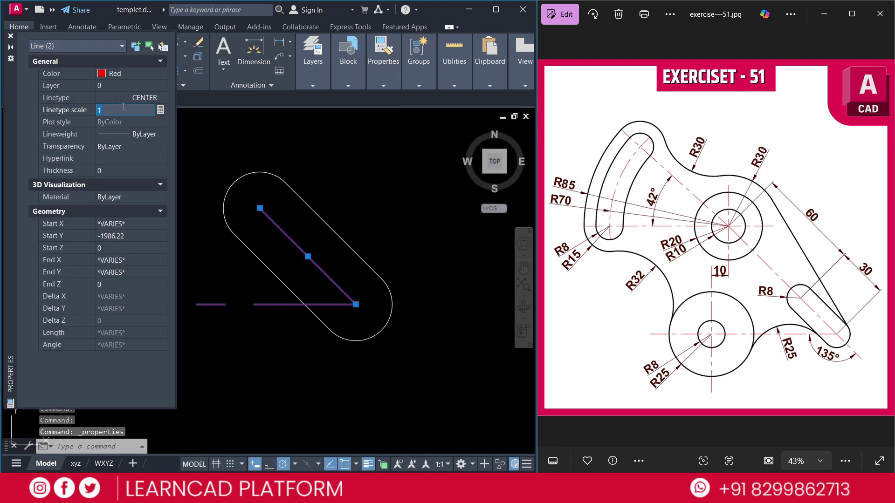
text(0.4)
key(Return)
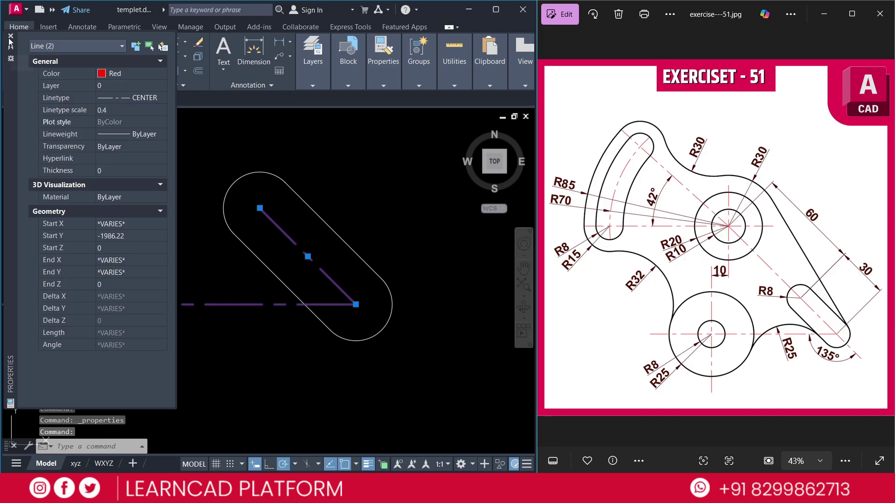
click(10, 36)
middle_drag(314, 258, 383, 332)
key(Escape)
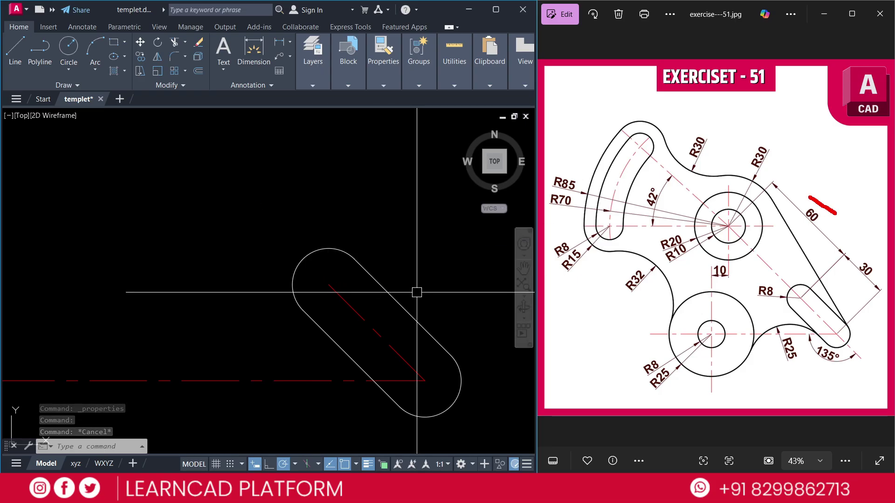
Draw a 60-long line at 135° from the slot's upper arc centre
text(L)
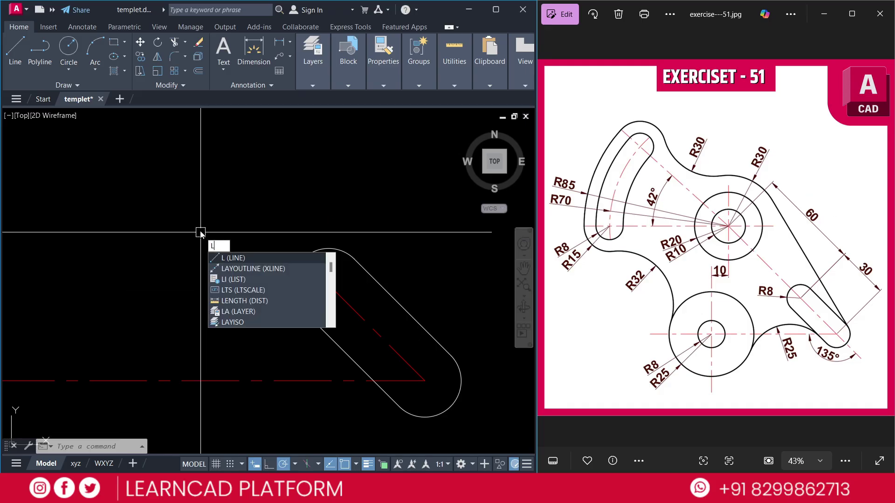
key(Return)
click(329, 284)
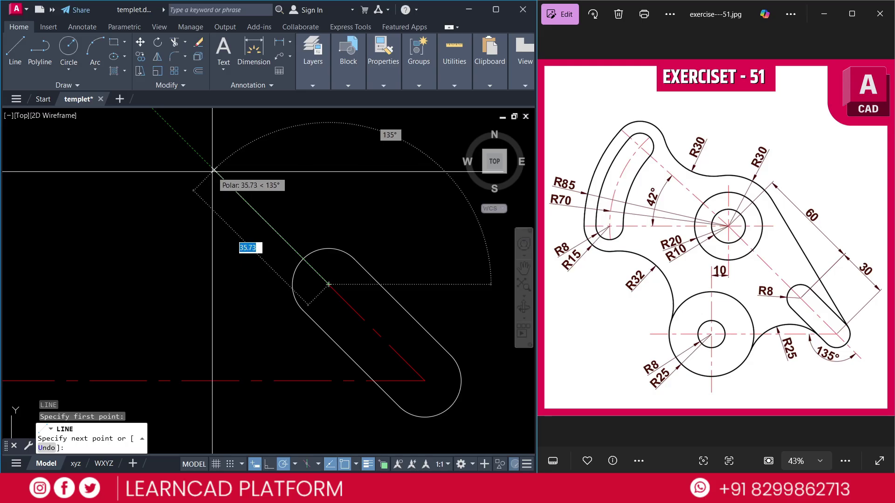
key(Tab)
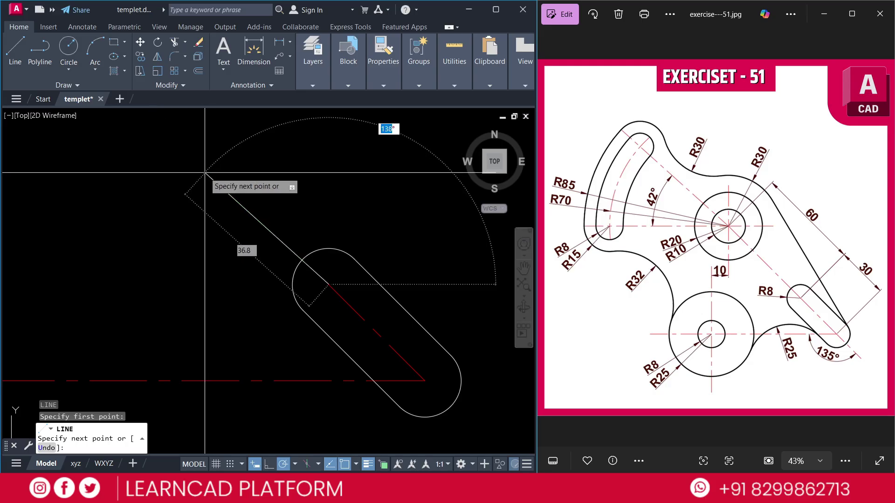
key(Tab)
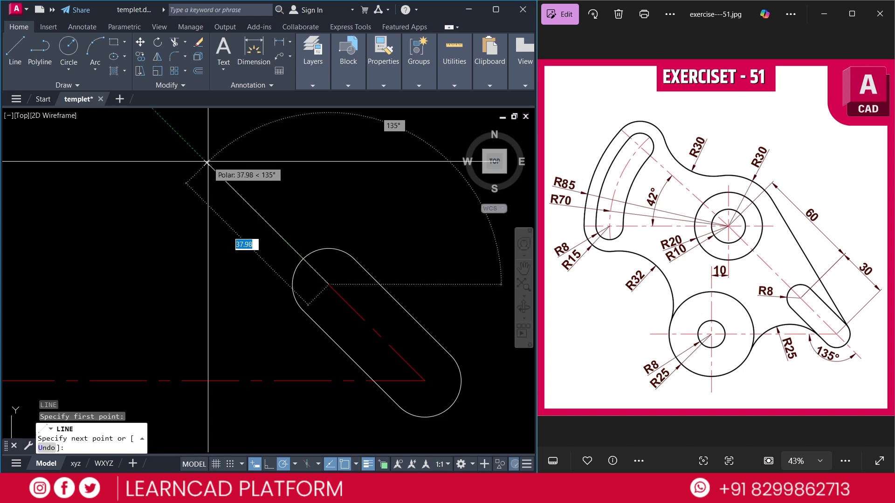
text(60)
key(Return)
key(Escape)
scroll(220, 224, down, 2)
Match the new line to the red centre line style with MATCHPROP
text(ma)
middle_drag(228, 255, 255, 277)
key(Return)
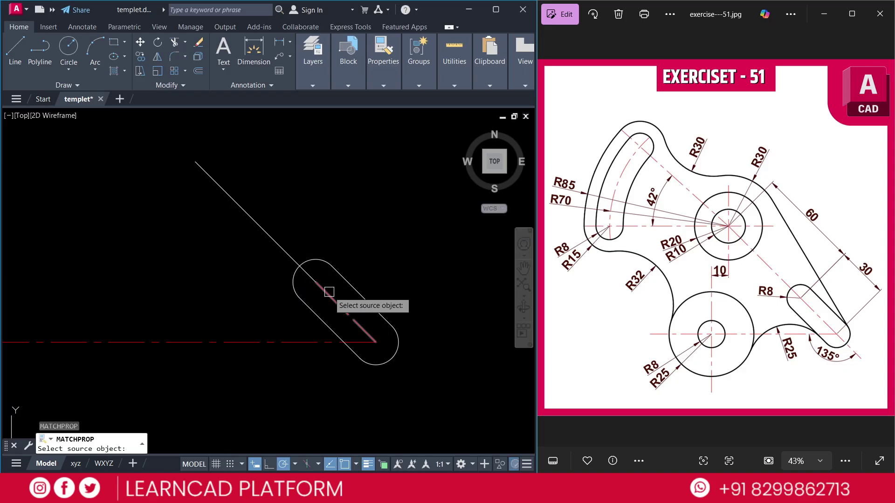
click(327, 291)
click(274, 234)
key(Return)
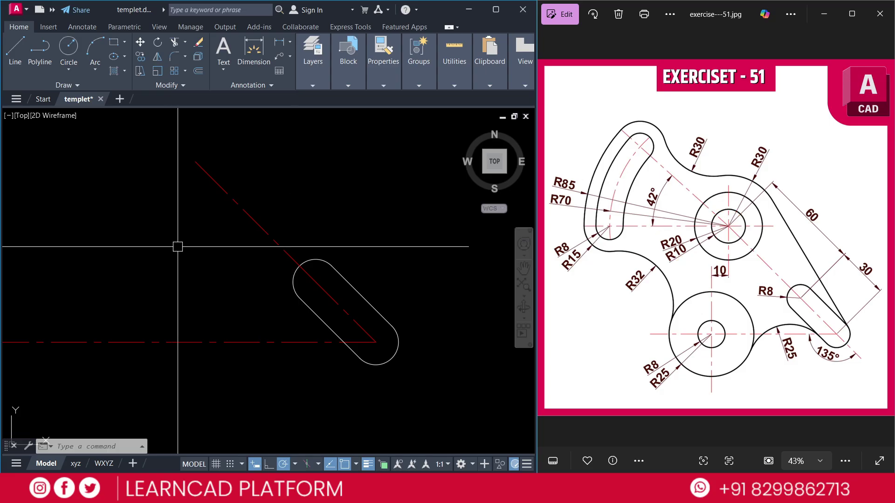
Draw radius 10 and radius 20 circles at the centre line's upper end
text(c)
key(Return)
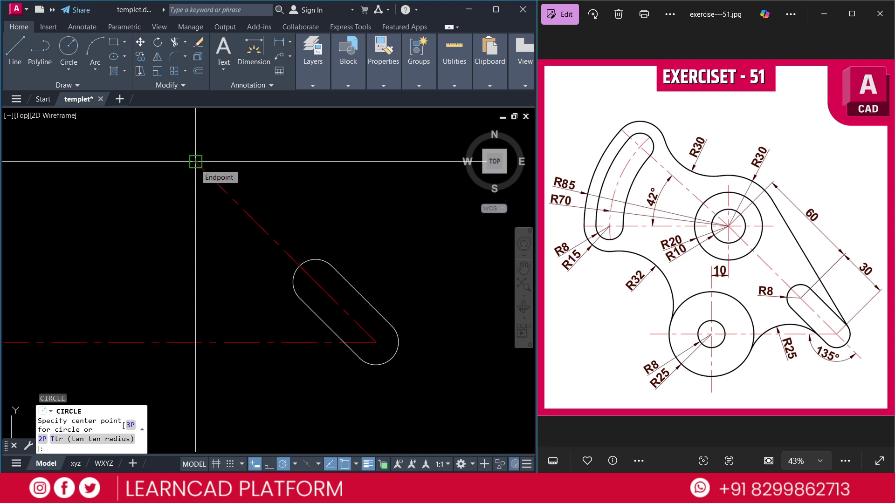
click(196, 162)
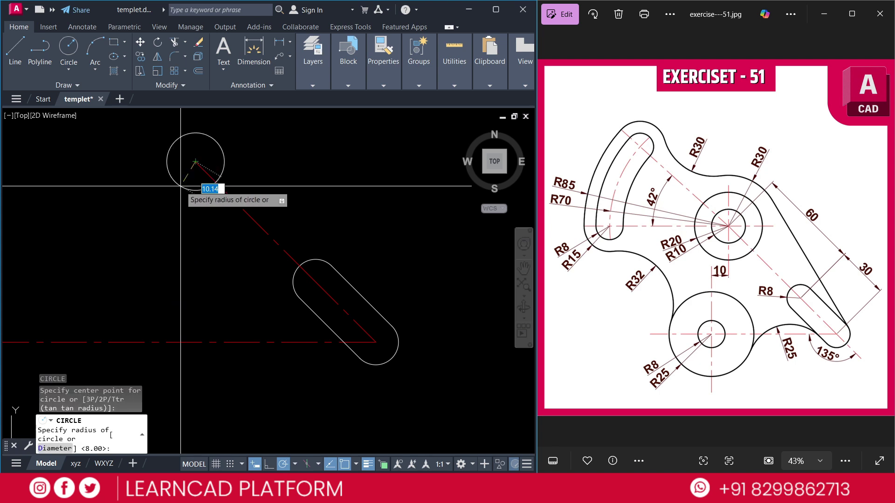
text(10)
key(Return)
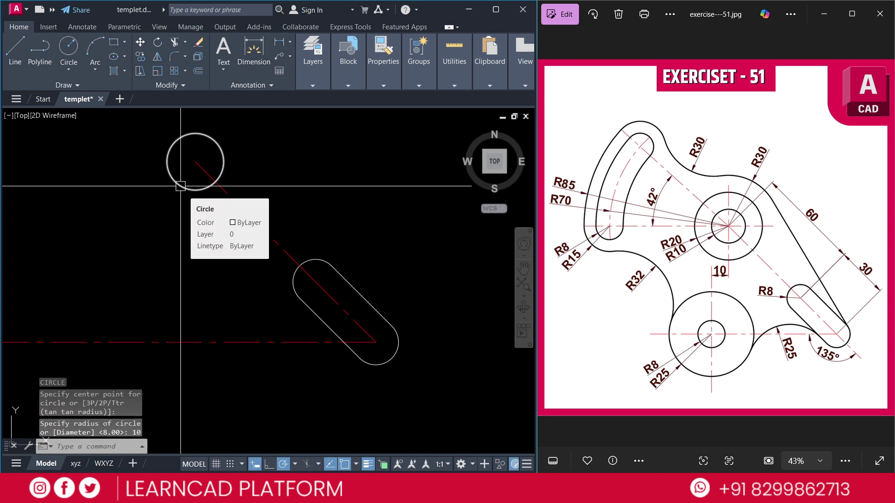
key(Return)
click(195, 161)
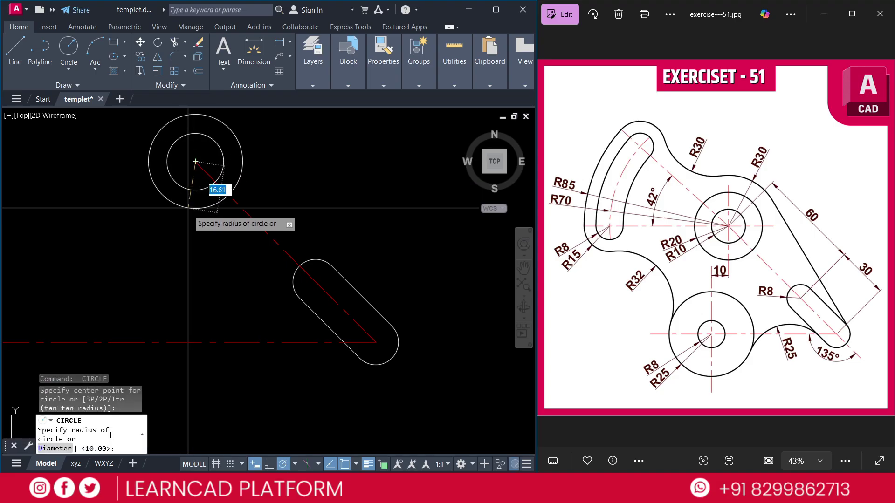
text(20)
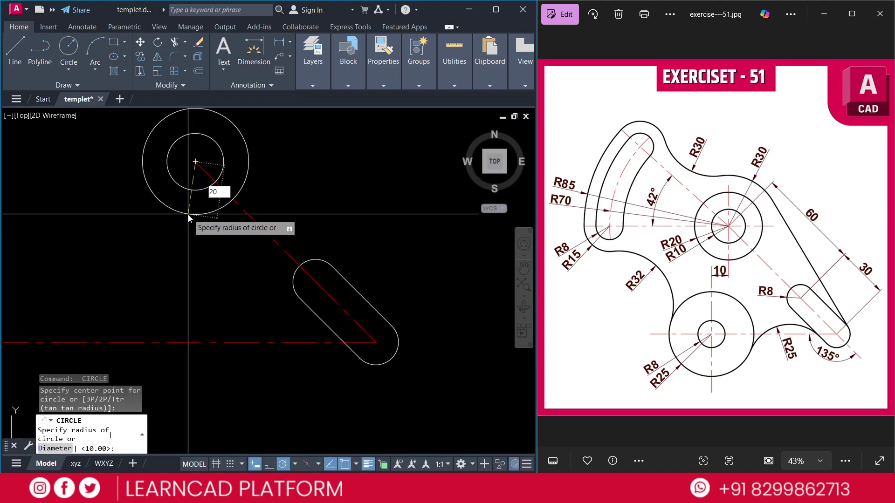
key(Return)
scroll(229, 290, down, 2)
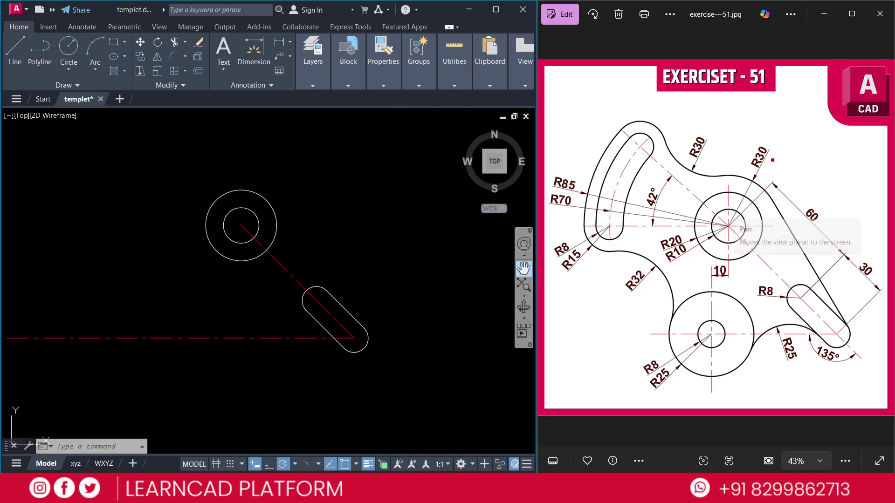
drag(770, 152, 761, 179)
Add a concentric radius 30 circle around them
text(c)
key(Return)
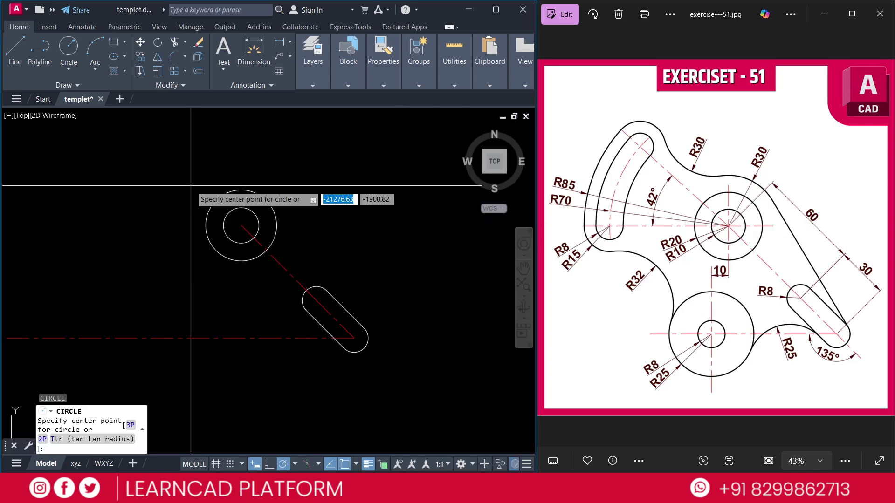
click(241, 225)
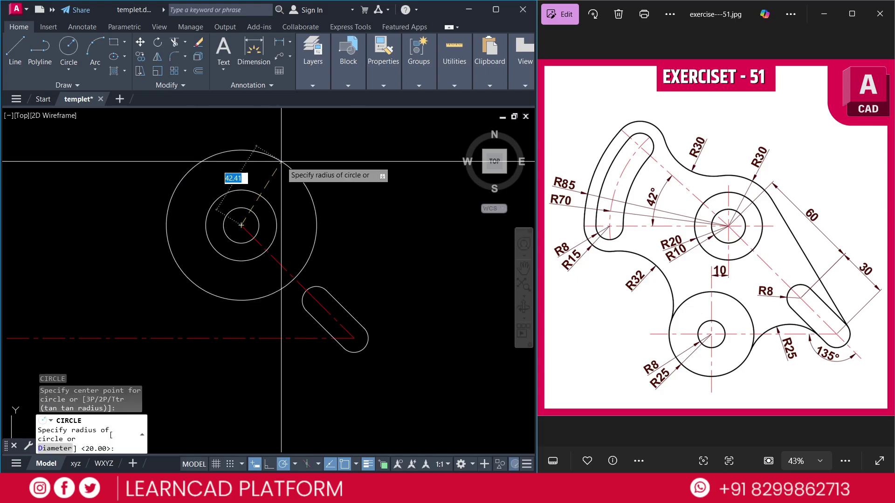
text(30)
key(Return)
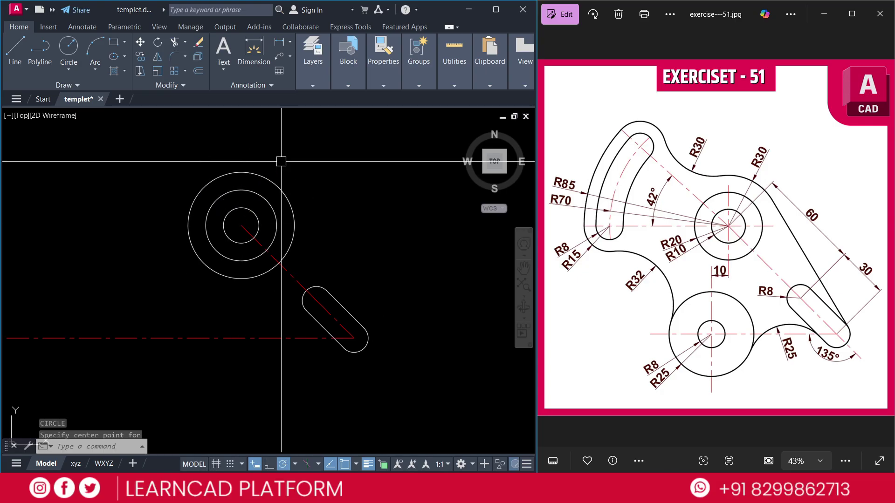
key(Escape)
key(Escape)
key(Escape)
Draw a line tangent to the R30 circle and the slot's far end arc
text(l)
key(Return)
shift+right_click(130, 175)
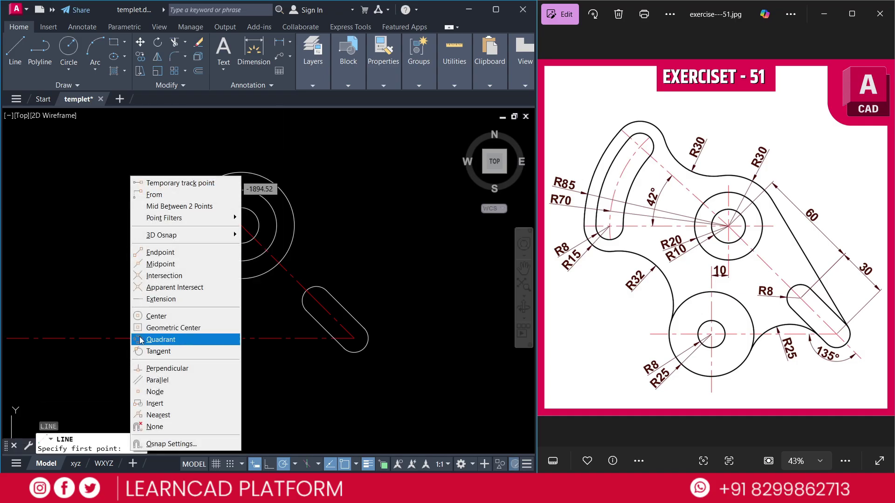
click(154, 352)
click(277, 187)
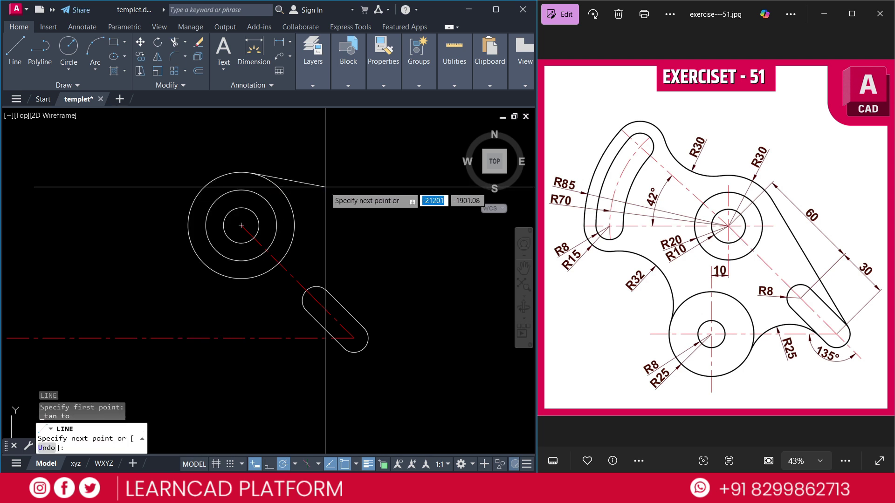
shift+right_click(324, 187)
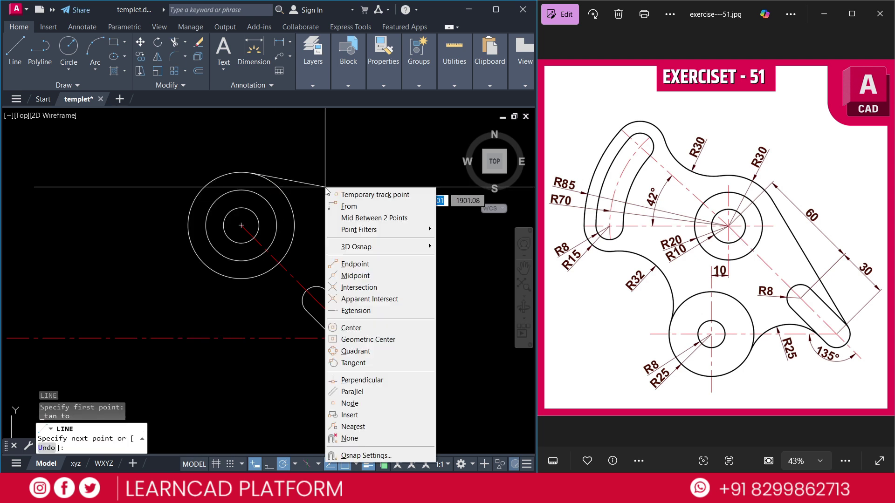
click(355, 364)
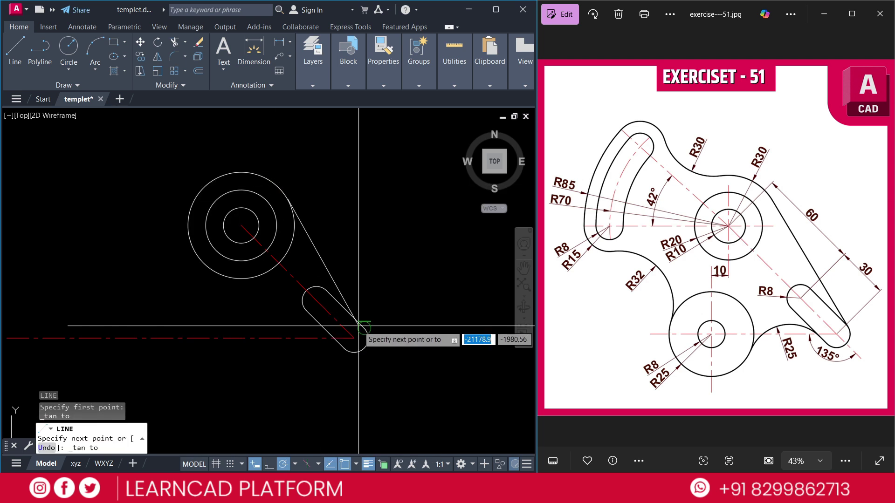
click(386, 274)
key(Return)
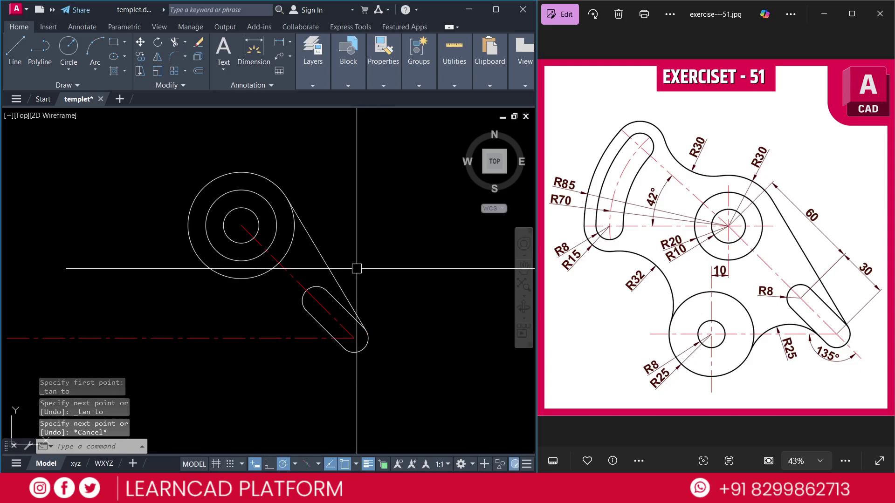
text(tr)
key(Return)
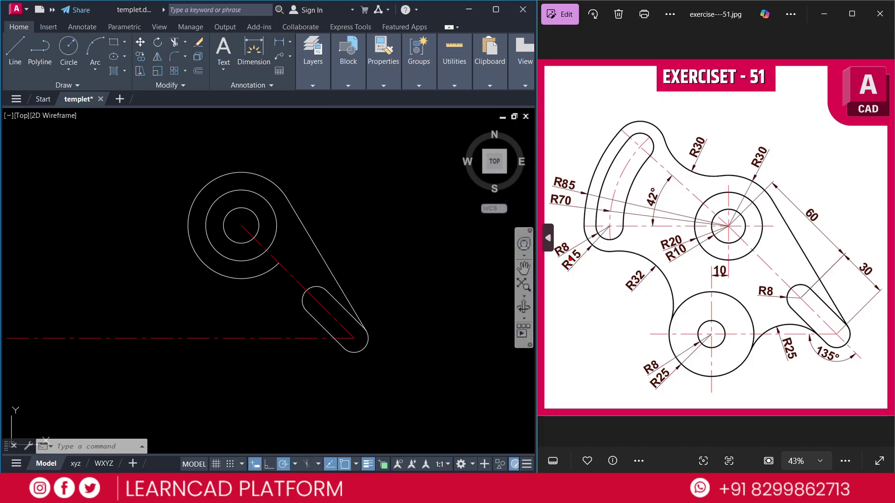
drag(716, 215, 628, 137)
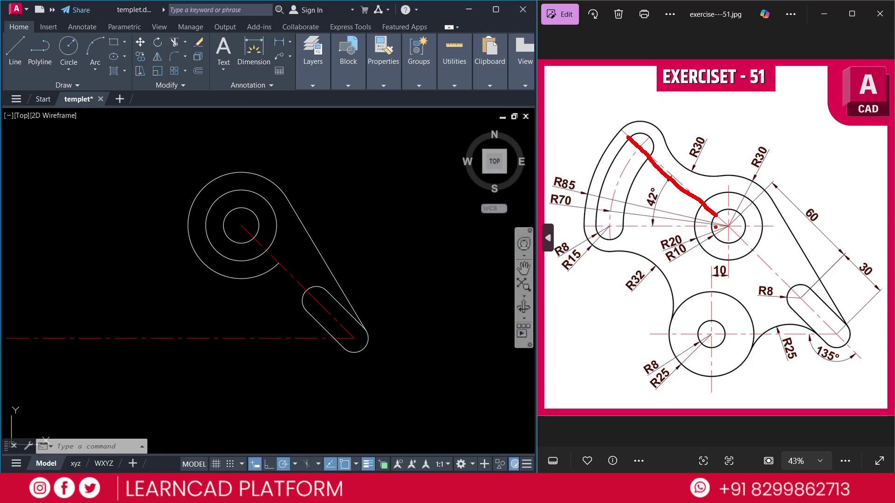
drag(718, 224, 608, 223)
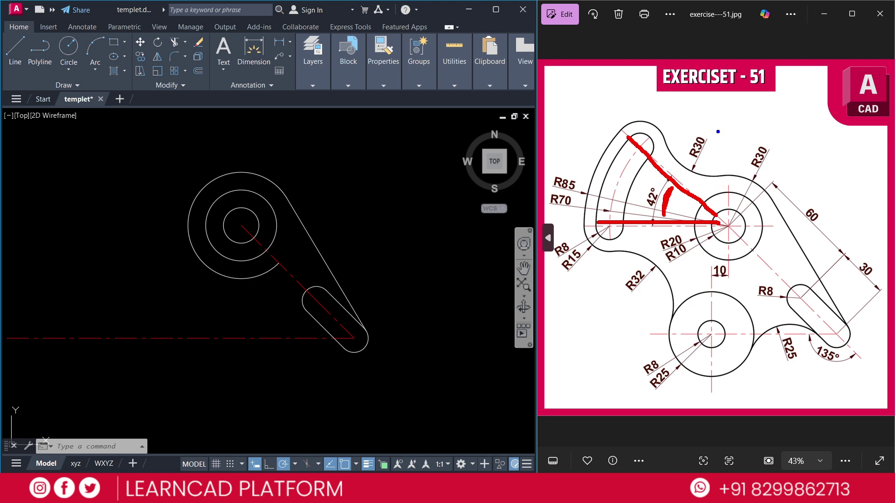
drag(724, 99, 725, 336)
drag(566, 223, 885, 223)
mouse_move(771, 219)
mouse_down()
mouse_move(762, 189)
mouse_move(722, 163)
mouse_move(708, 172)
mouse_move(686, 219)
mouse_up()
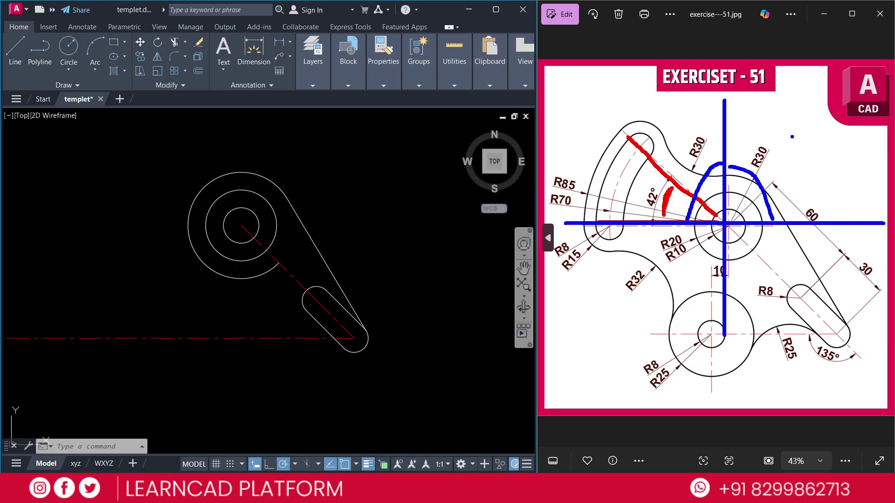
mouse_move(793, 140)
mouse_down()
mouse_move(804, 140)
mouse_move(800, 154)
mouse_move(815, 133)
mouse_move(846, 147)
mouse_move(855, 140)
mouse_up()
click(810, 141)
drag(858, 136, 872, 152)
drag(821, 169, 834, 166)
click(826, 176)
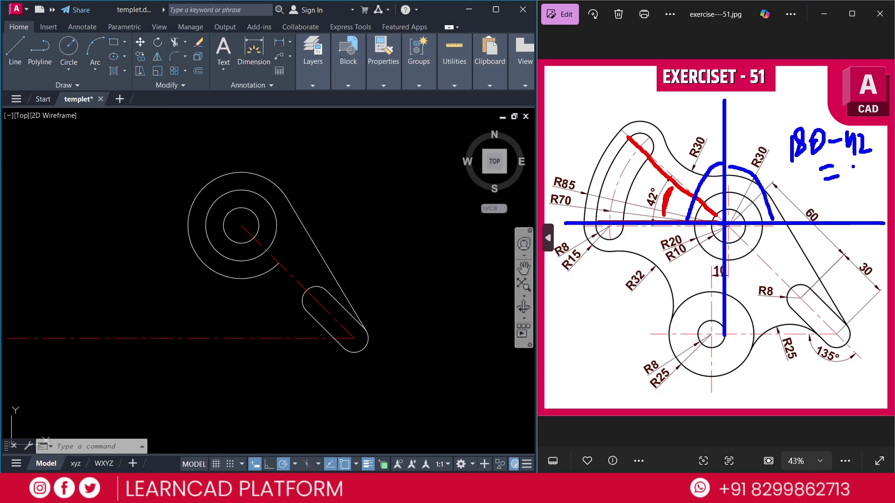
drag(857, 168, 856, 192)
drag(862, 168, 864, 190)
drag(883, 149, 888, 166)
drag(670, 186, 797, 222)
drag(679, 122, 712, 137)
drag(649, 184, 645, 206)
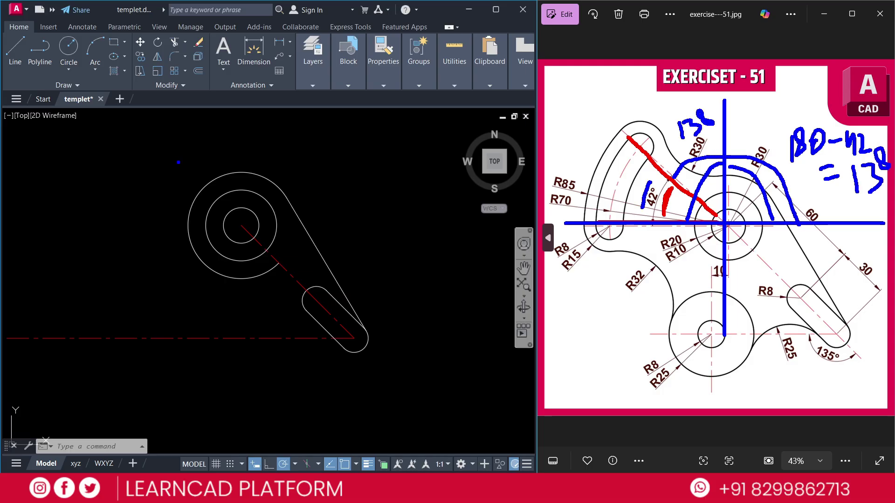
key(Escape)
Draw a line from the circles' centre at 138°
text(L)
key(Return)
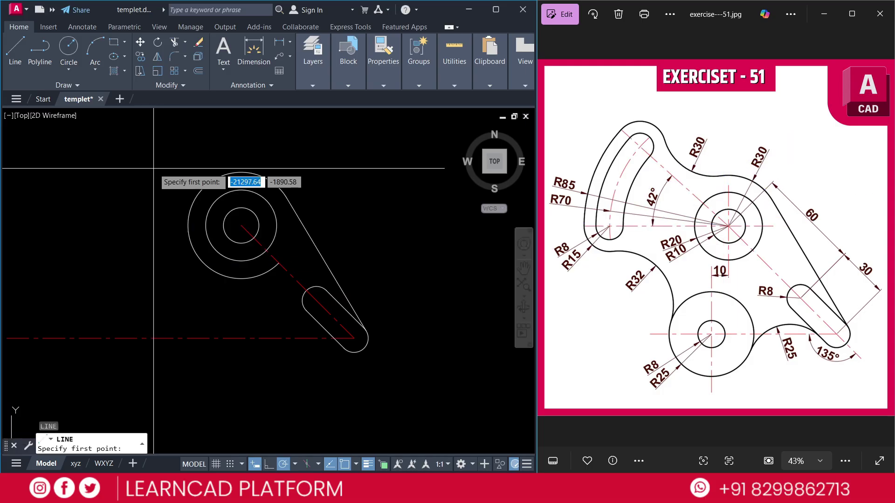
click(240, 225)
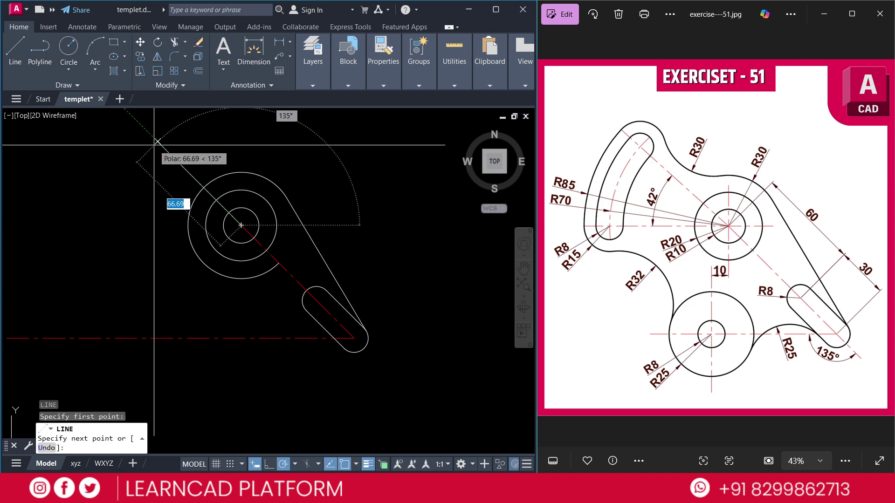
middle_drag(149, 144, 189, 187)
key(Tab)
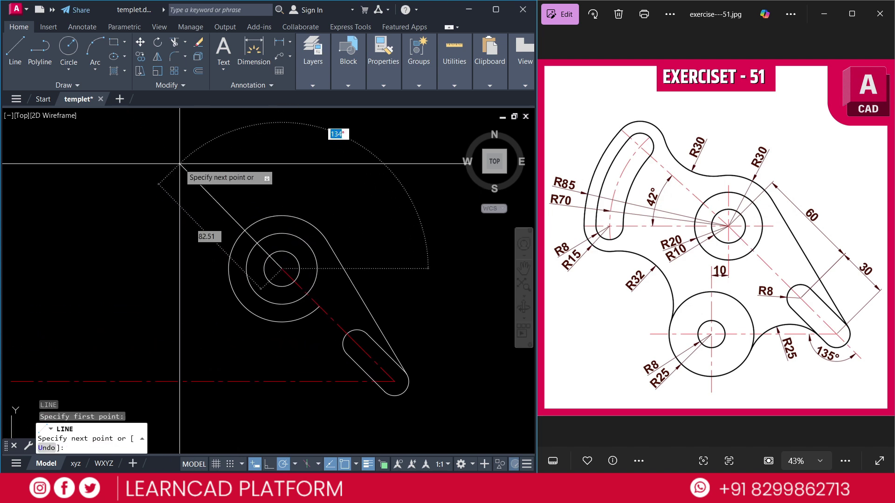
text(138)
key(Return)
click(179, 163)
key(Escape)
Make the 138° line a red centre line with MATCHPROP
text(MA)
key(Return)
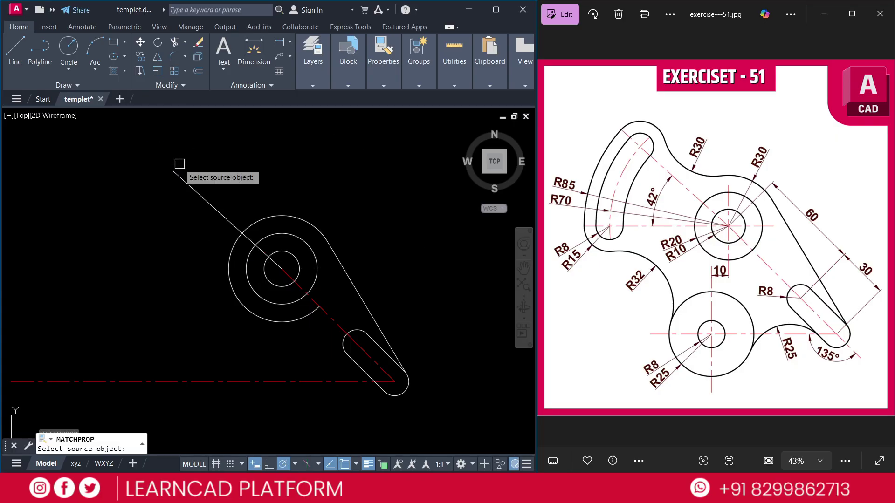
click(333, 320)
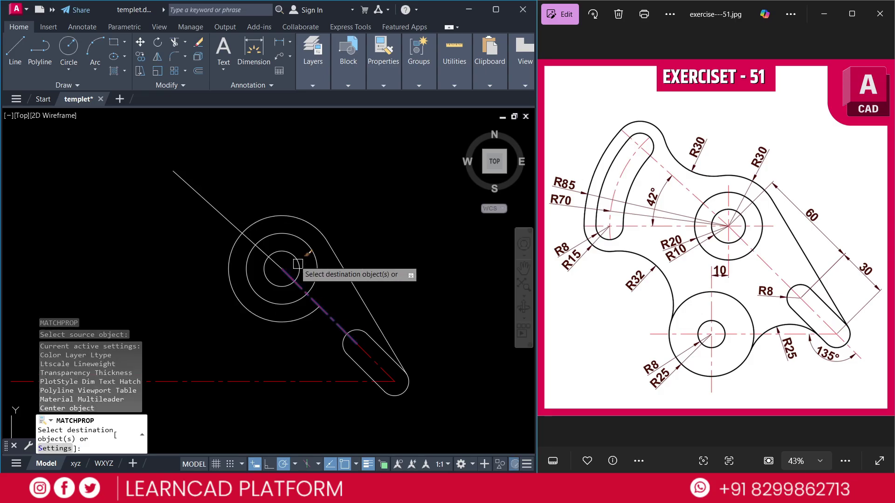
click(227, 219)
key(Escape)
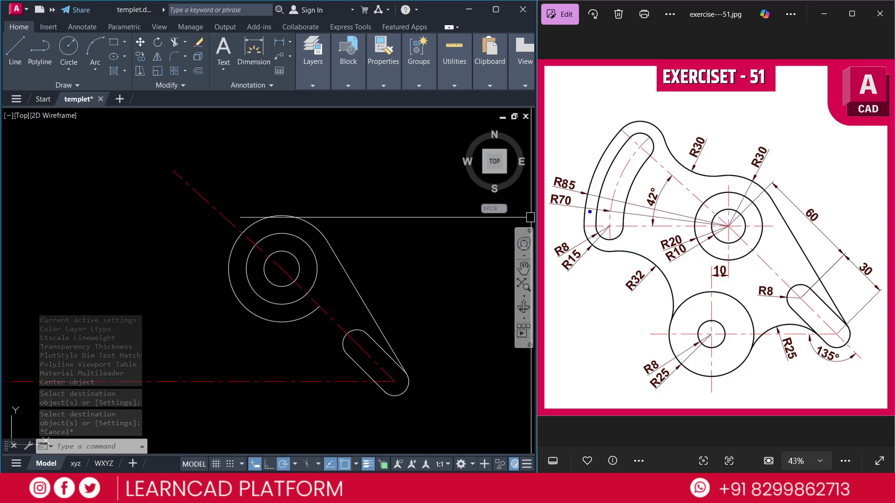
drag(622, 174, 616, 219)
Draw a radius 70 circle centred on the existing concentric circles
text(c)
key(Return)
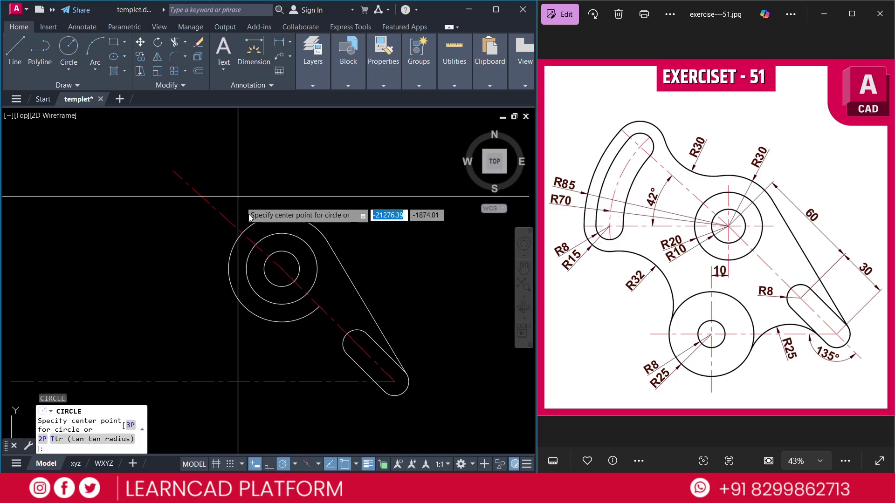
click(281, 269)
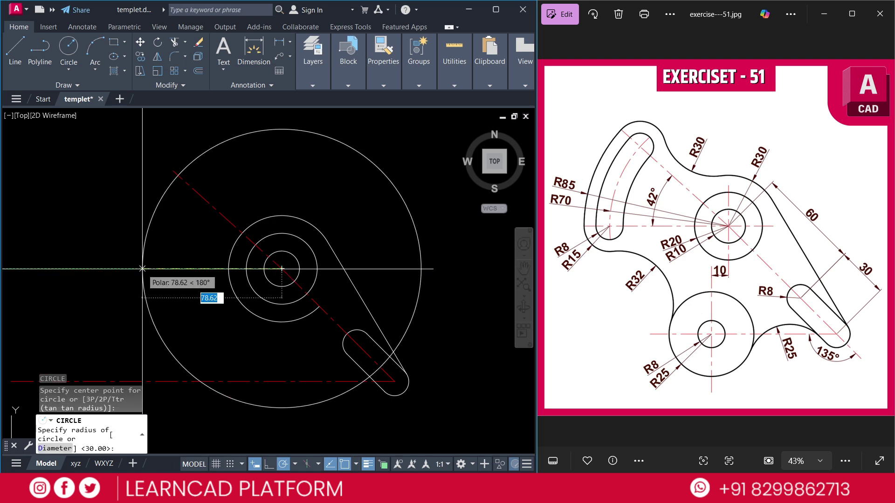
text(70)
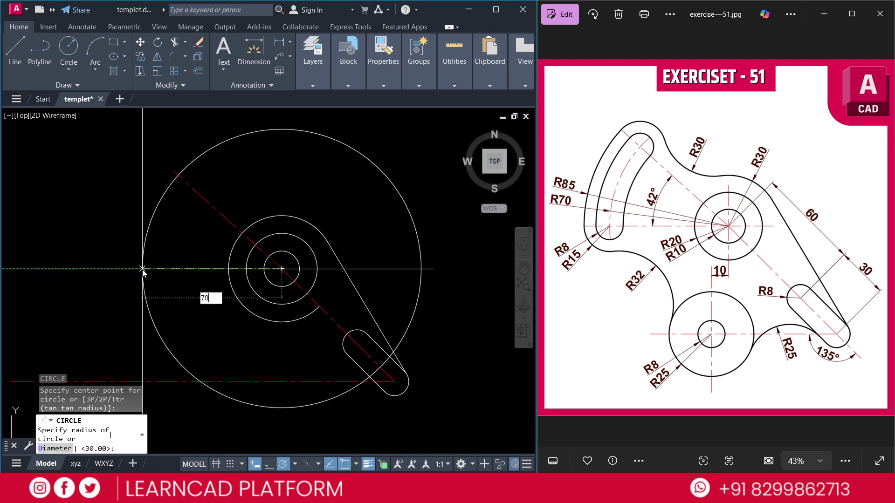
key(Return)
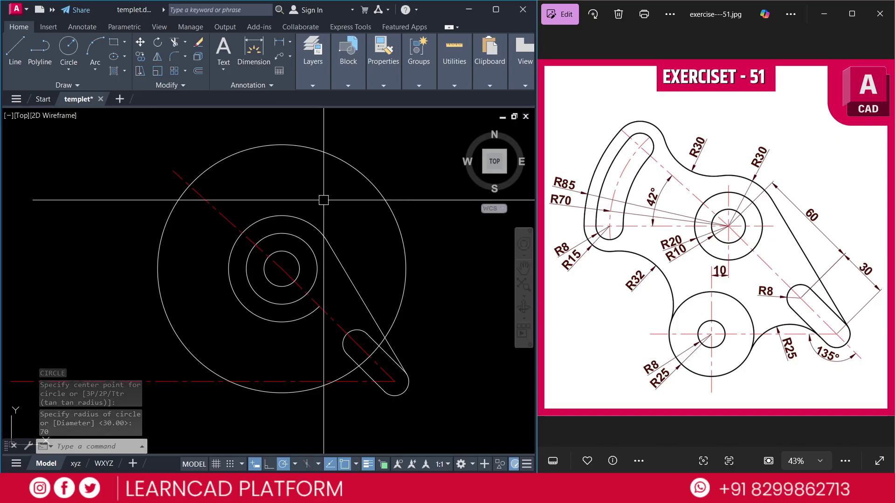
Draw a horizontal line left from the centre and match it to the red diagonal centre line
text(l)
key(Return)
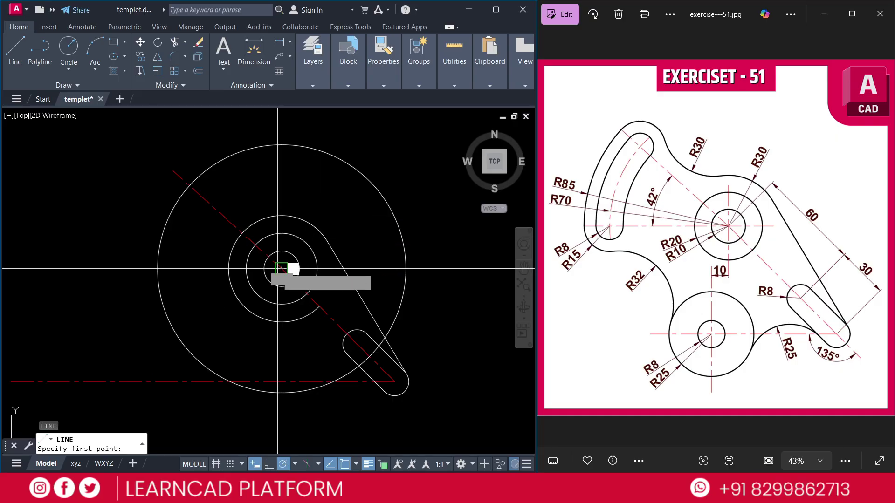
click(281, 269)
click(92, 269)
key(Escape)
text(MA)
key(Return)
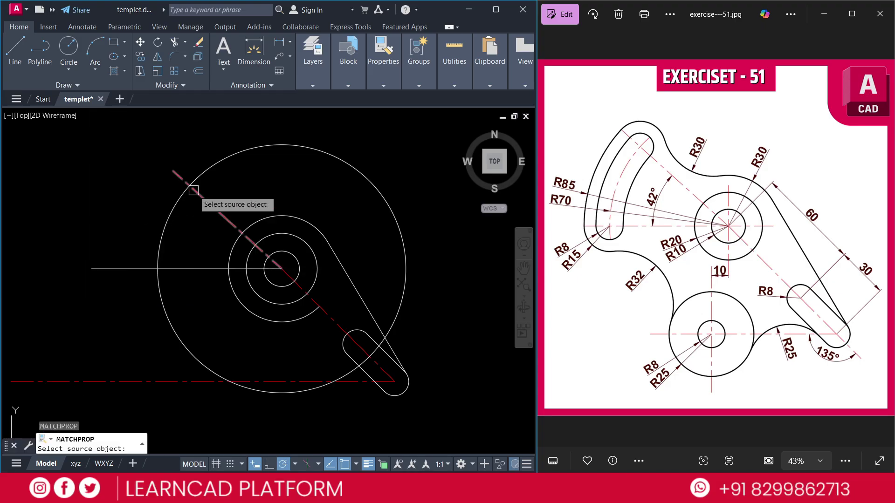
click(193, 191)
click(194, 269)
key(Escape)
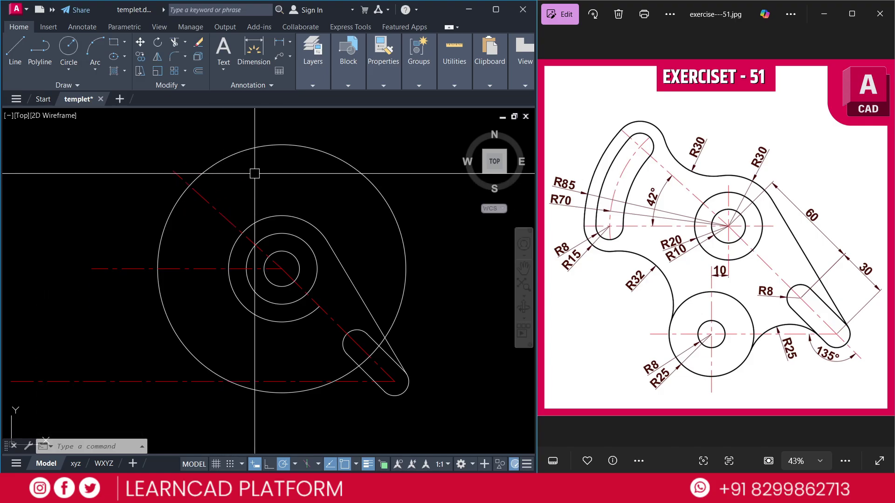
Trim the R70 circle's top-right and lower-left parts and erase the leftover bottom arc
text(TR)
key(Return)
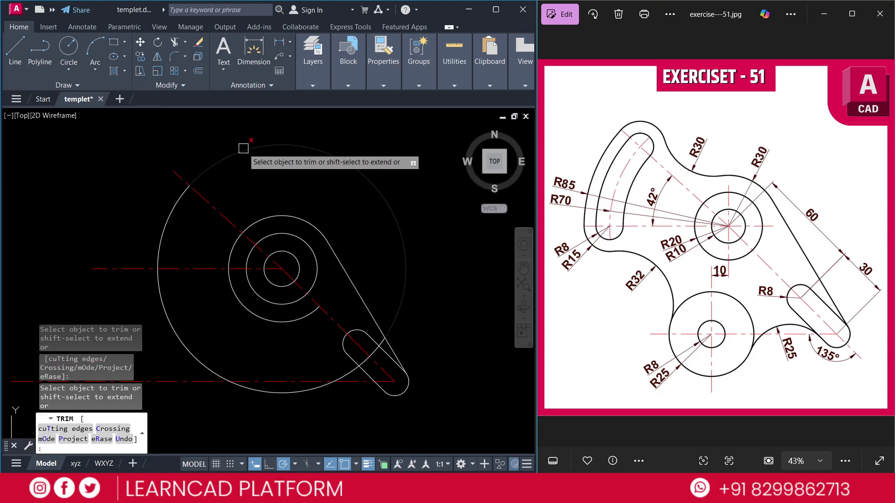
click(242, 147)
click(160, 298)
key(Escape)
click(284, 388)
text(E)
key(Return)
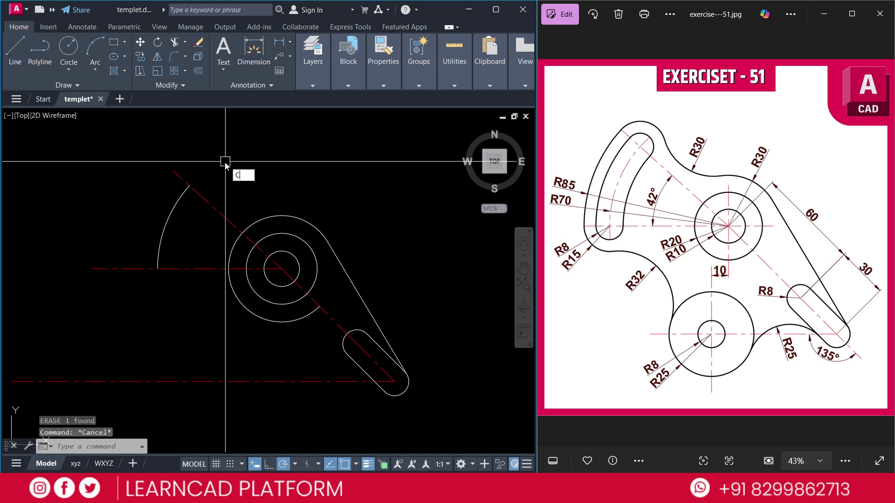
Draw radius 8 circles at the arc's upper end on the diagonal and its lower end
text(C)
key(Return)
click(189, 185)
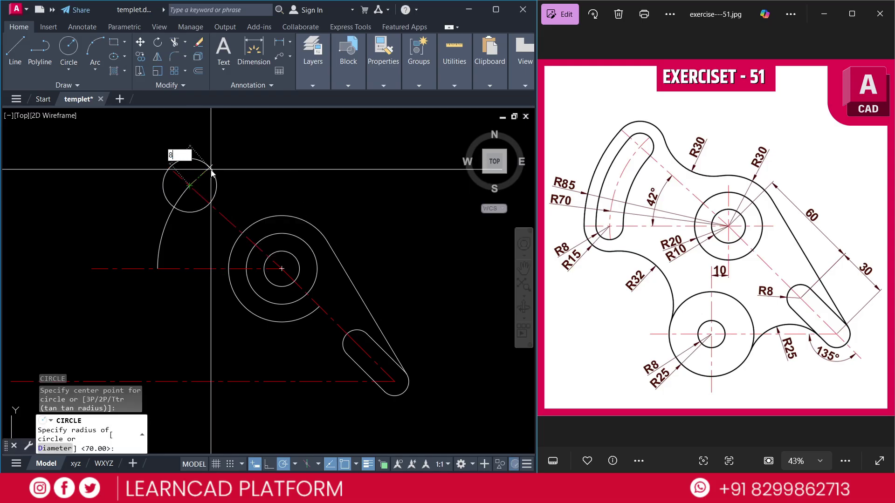
key(Return)
key(Return)
click(158, 269)
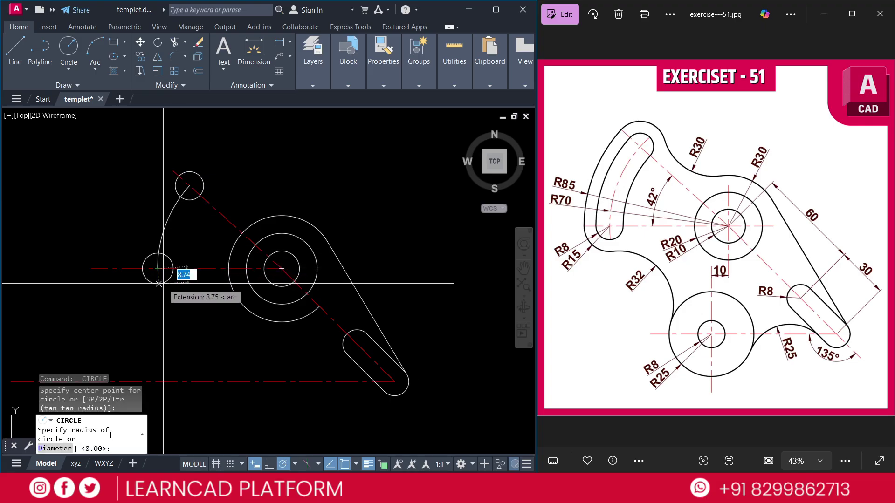
text(8)
key(Return)
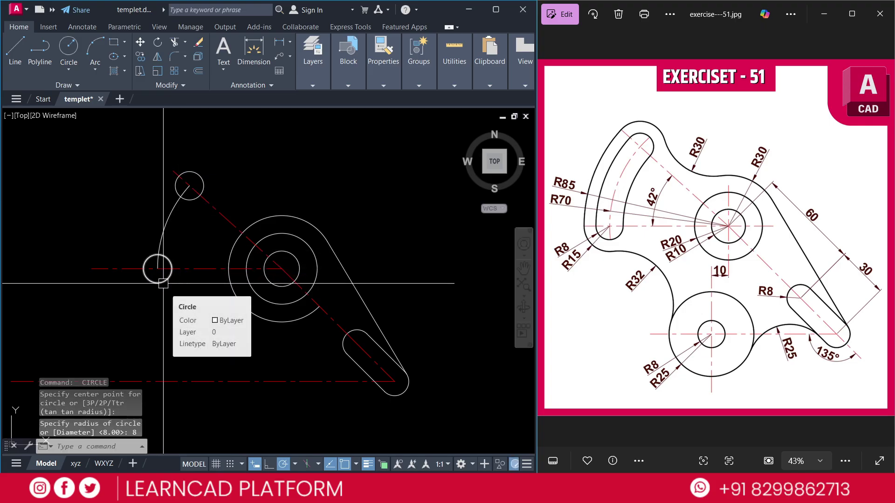
Match the R70 arc to the red dashed centre line style with MATCHPROP
text(MA)
key(Return)
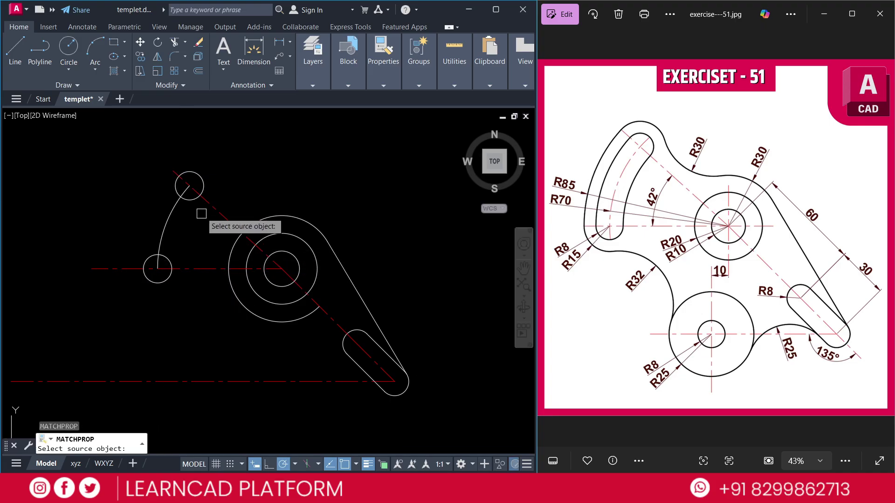
click(208, 203)
click(176, 220)
key(Escape)
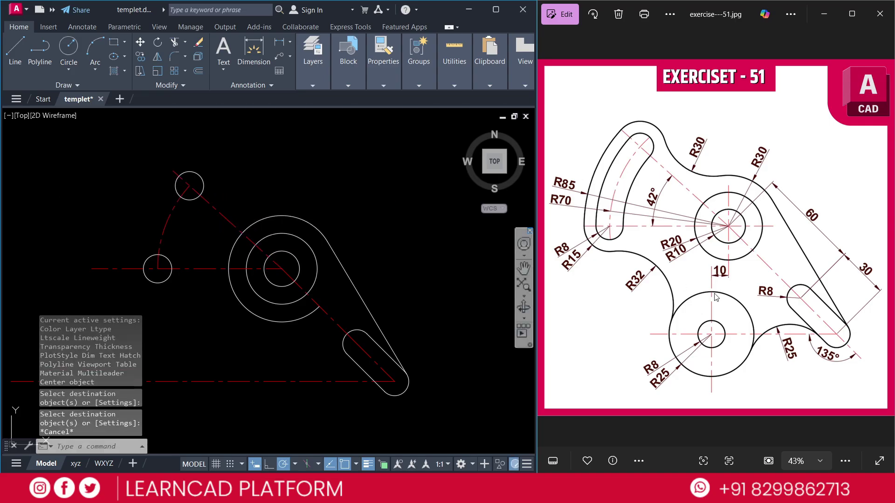
Mark the slot arcs on the reference, then draw the outer start-centre-end arc between the R8 circles
drag(627, 144, 592, 231)
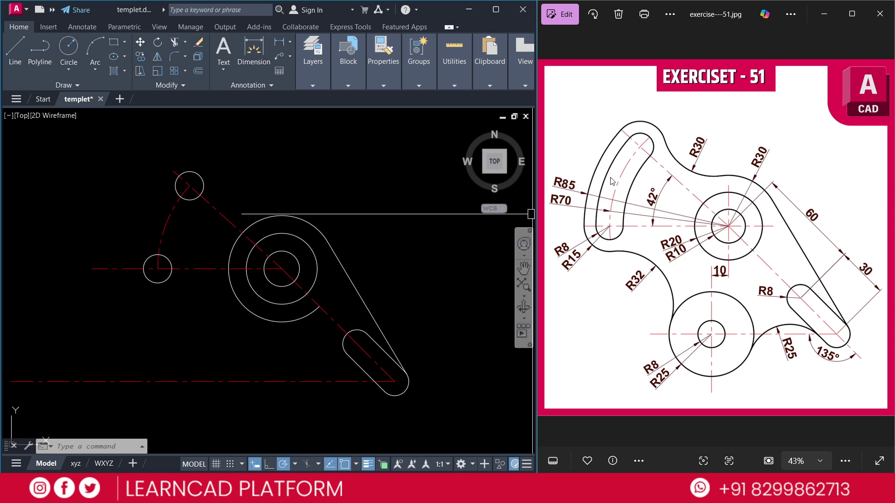
drag(626, 146, 601, 211)
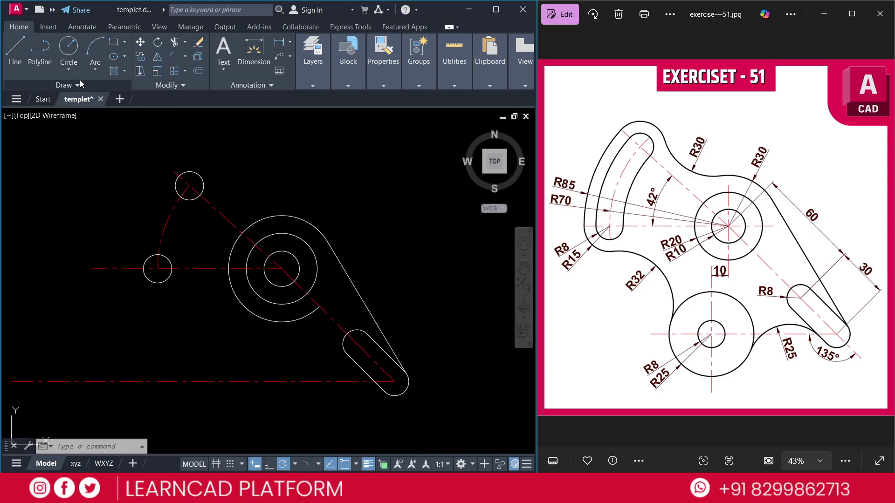
click(94, 74)
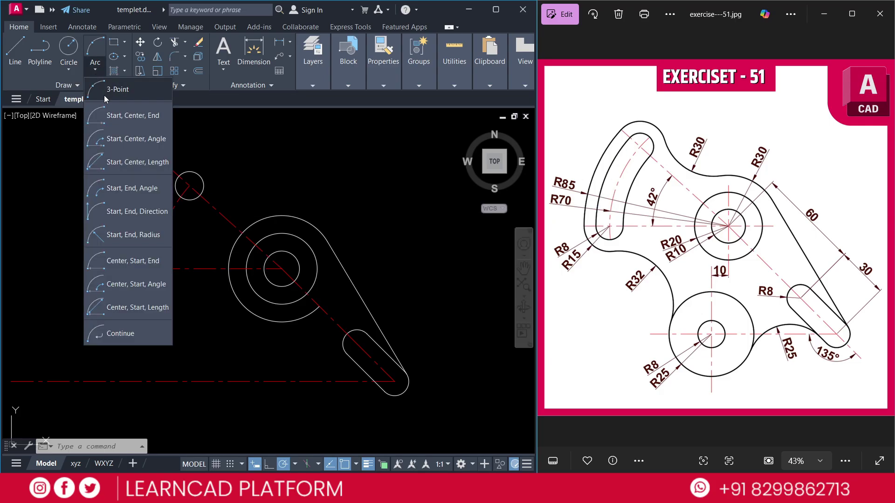
click(122, 119)
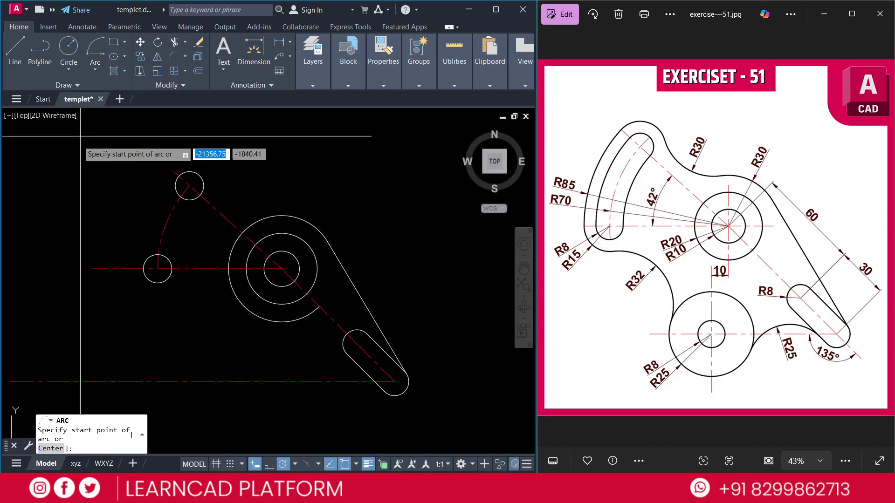
click(179, 176)
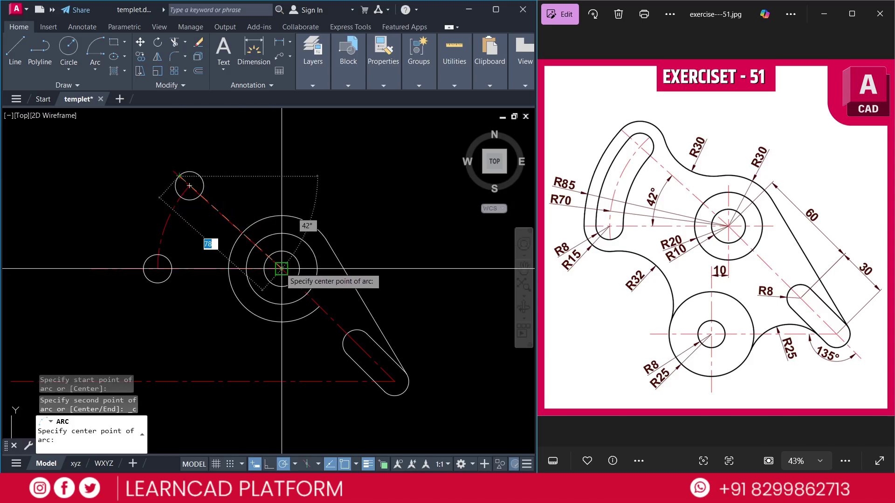
click(281, 269)
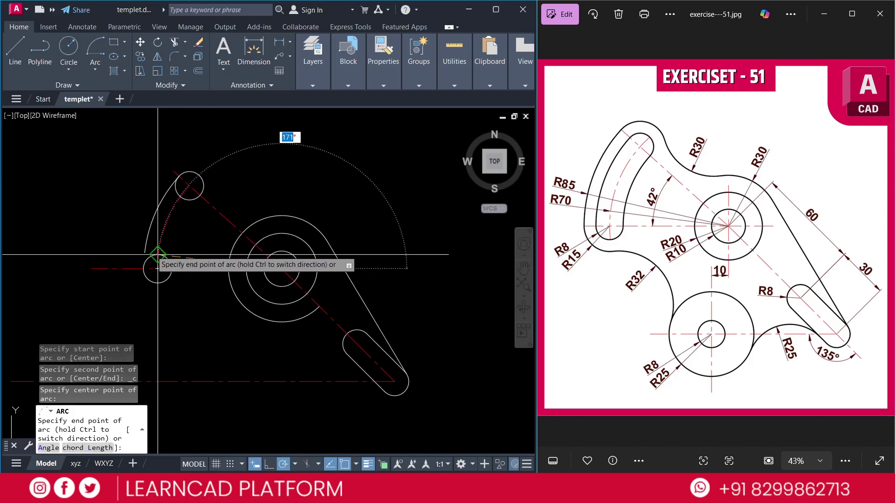
click(143, 269)
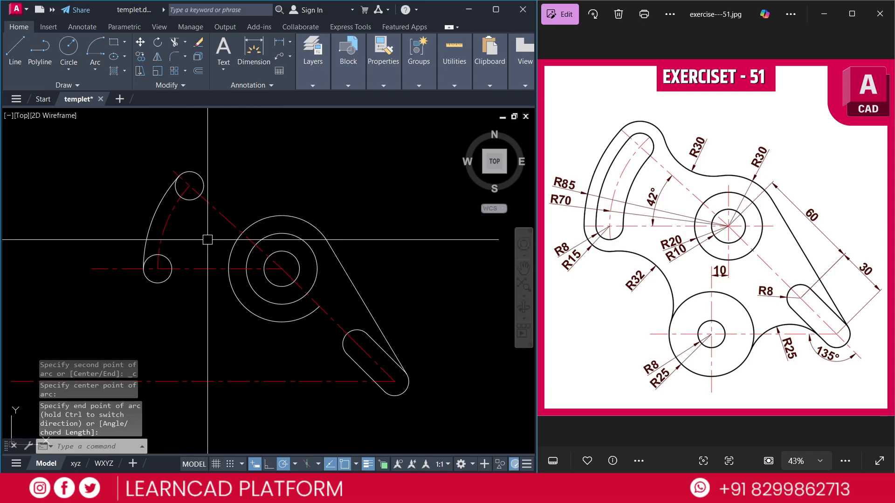
Draw the inner slot arc from the top R8 circle, centred on the concentric circles
click(95, 70)
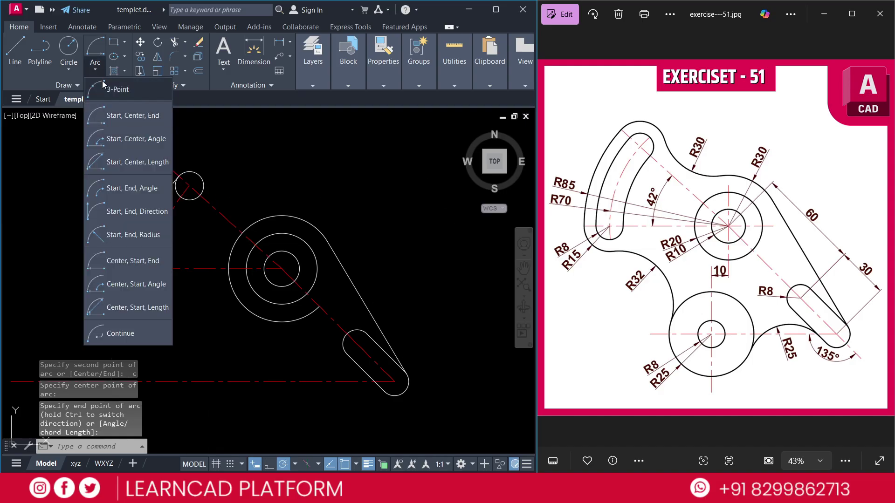
click(116, 119)
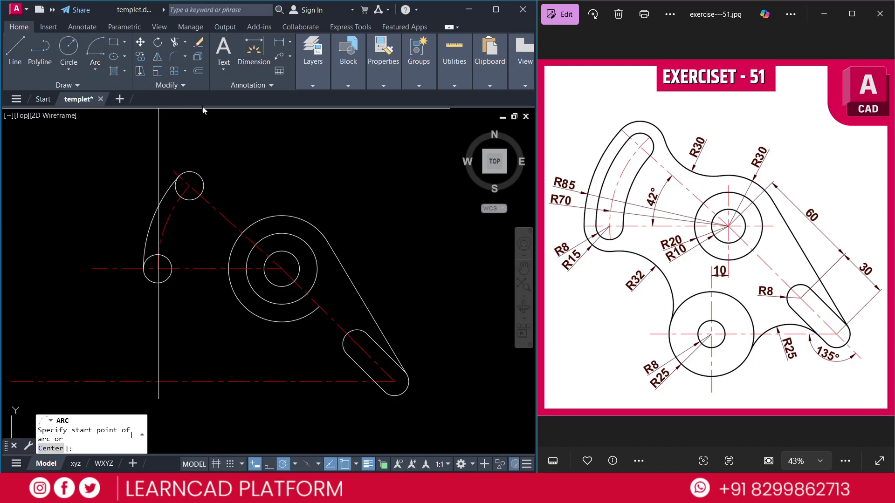
click(200, 193)
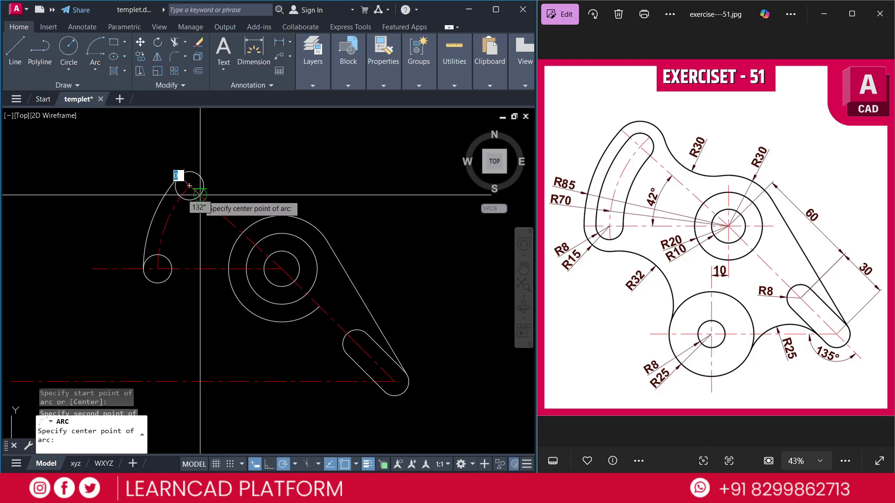
click(282, 269)
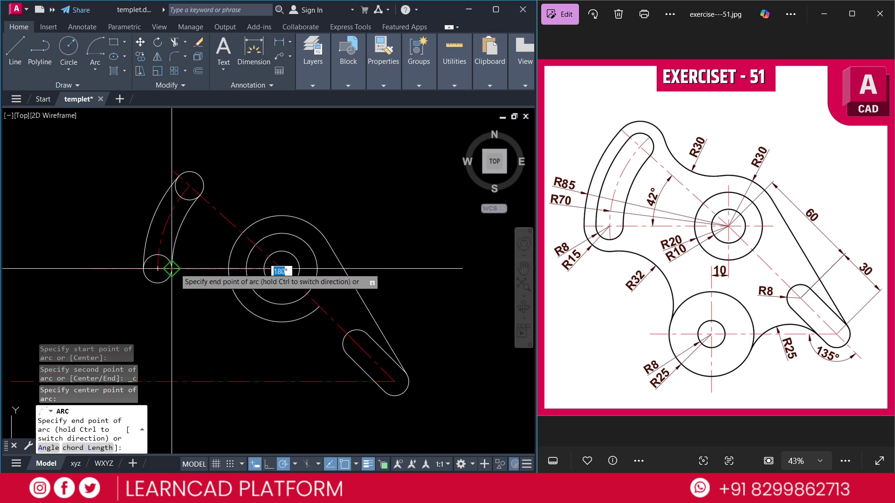
key(Escape)
key(Escape)
key(Escape)
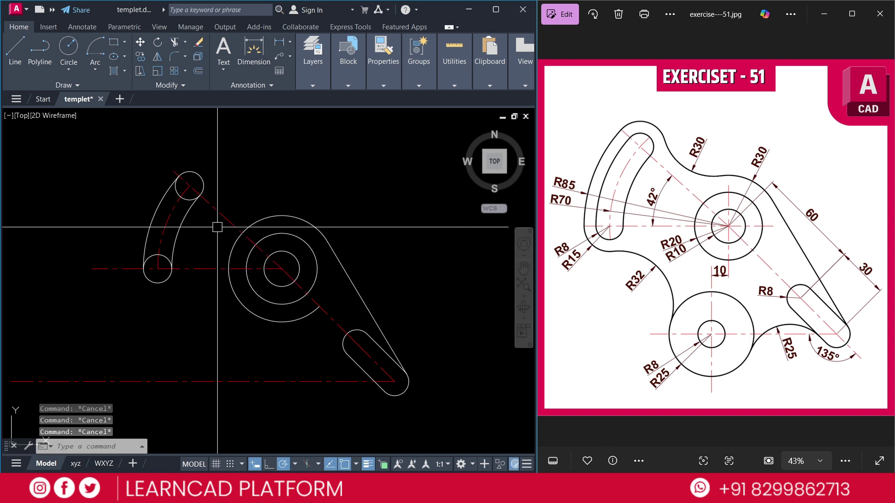
Trim the R8 circles' inner halves using the outer and inner slot arcs as cutting edges
text(tr)
key(Return)
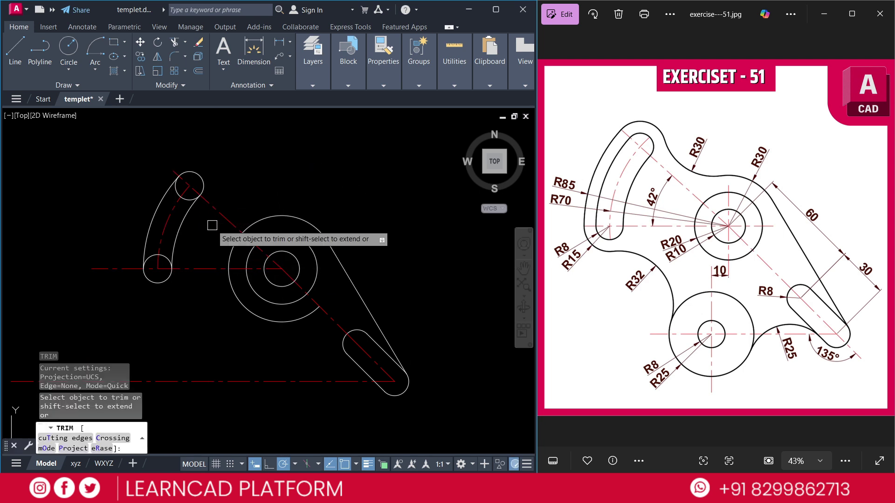
text(t)
key(Return)
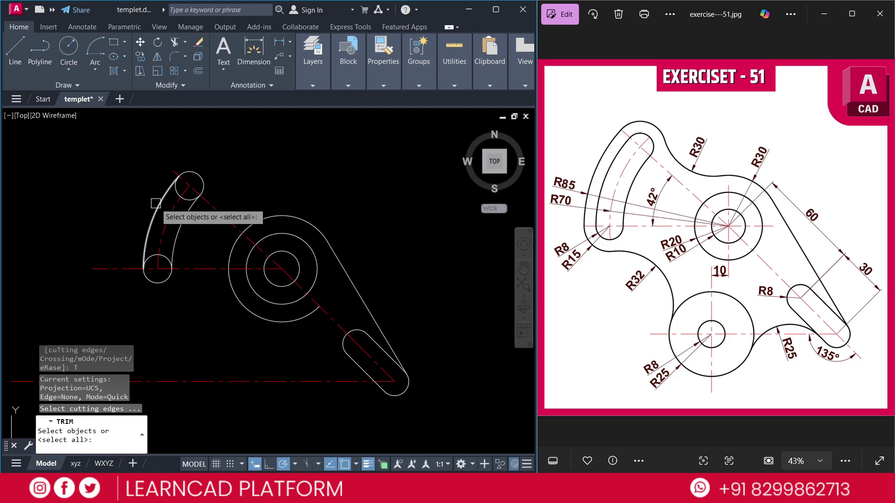
click(156, 204)
click(183, 225)
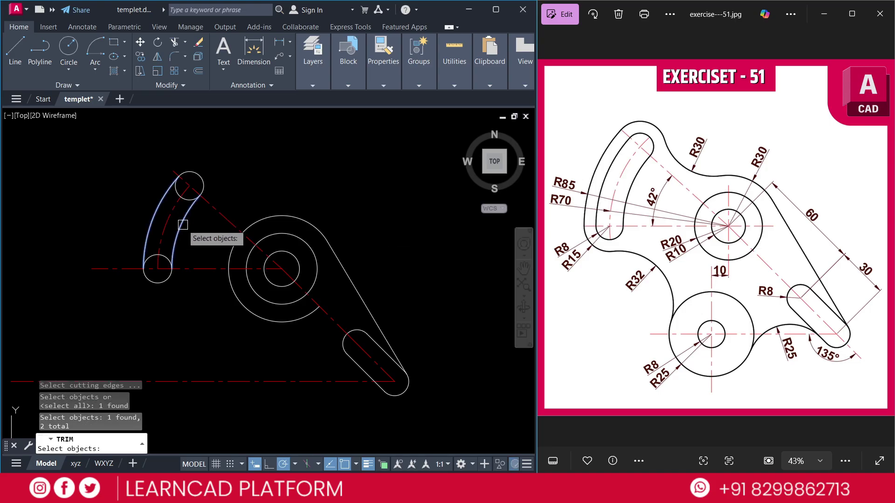
key(Return)
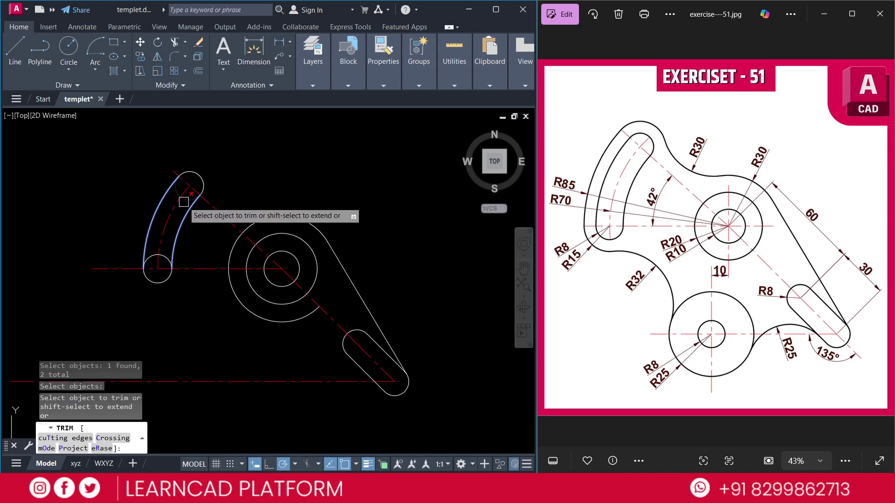
key(Escape)
Extend the red centre arc up to the top of the slot
scroll(170, 229, up, 4)
text(E)
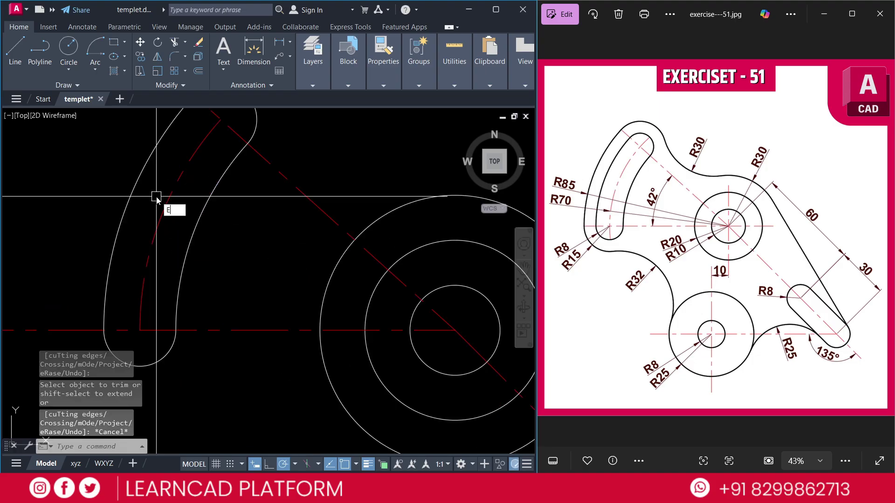
key(Return)
click(186, 164)
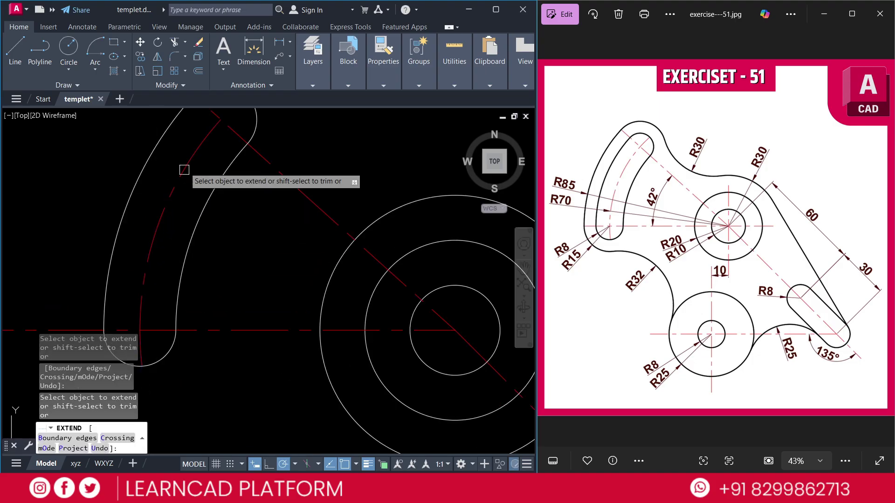
scroll(186, 164, up, 1)
key(Escape)
scroll(200, 201, down, 4)
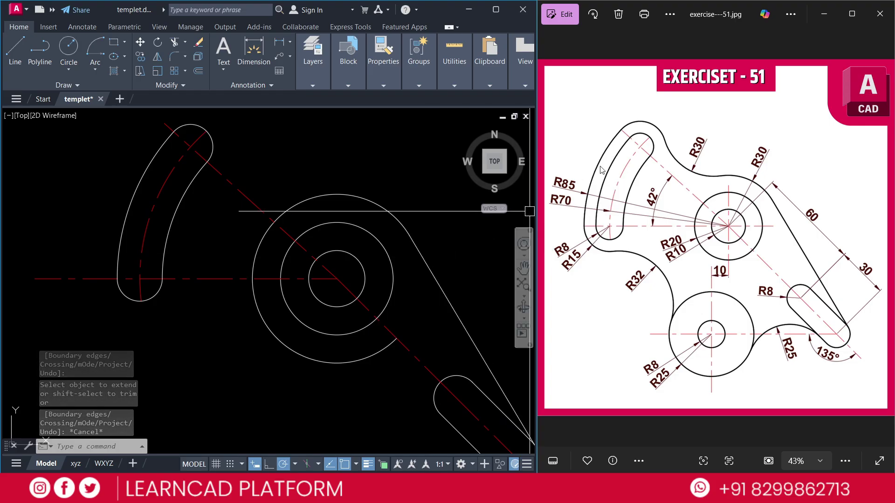
Mark the R85 arc and write the 15 − 8 = 7 wall calculation on the reference image
drag(613, 140, 586, 189)
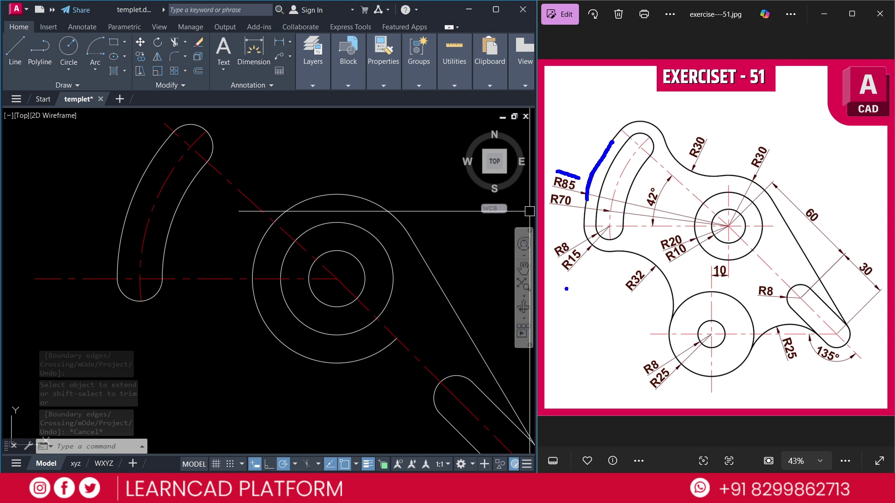
mouse_move(566, 289)
mouse_down()
mouse_move(568, 306)
mouse_move(587, 299)
mouse_move(576, 303)
mouse_up()
drag(575, 281, 583, 278)
drag(594, 283, 623, 260)
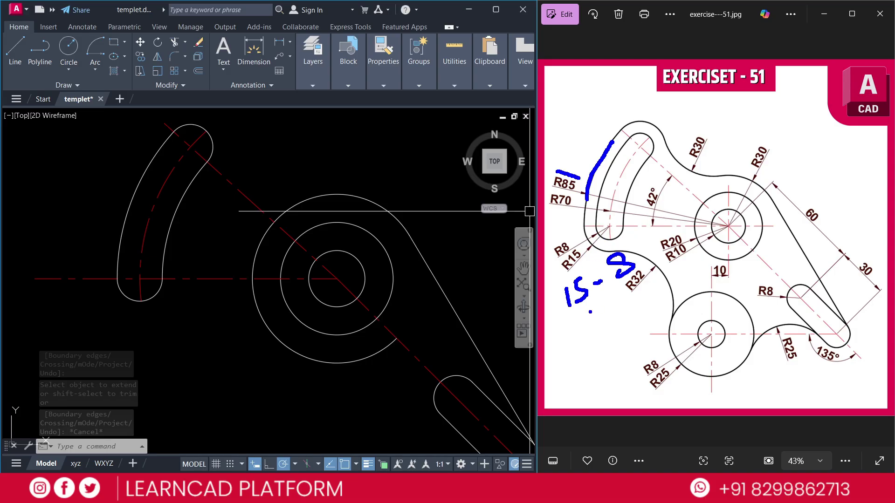
drag(596, 301, 616, 325)
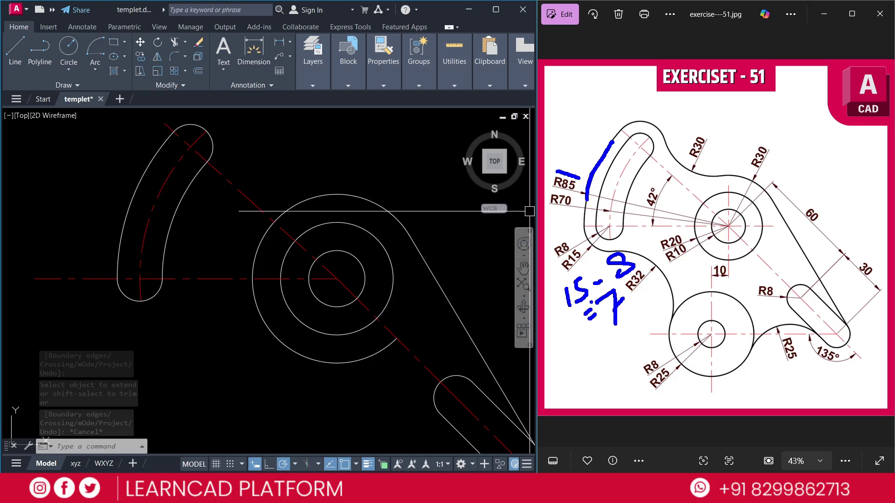
Offset the slot's bottom end, outer left and top end arcs outward by 7 units
key(Escape)
key(Escape)
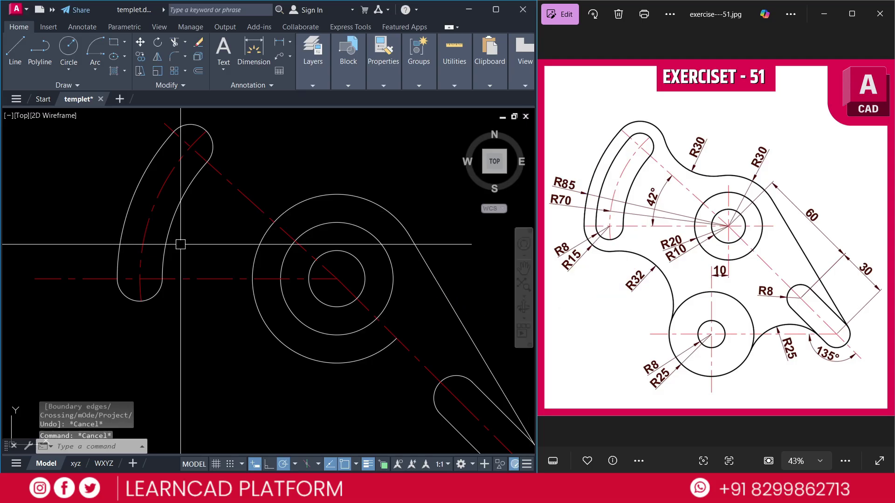
text(O)
key(Return)
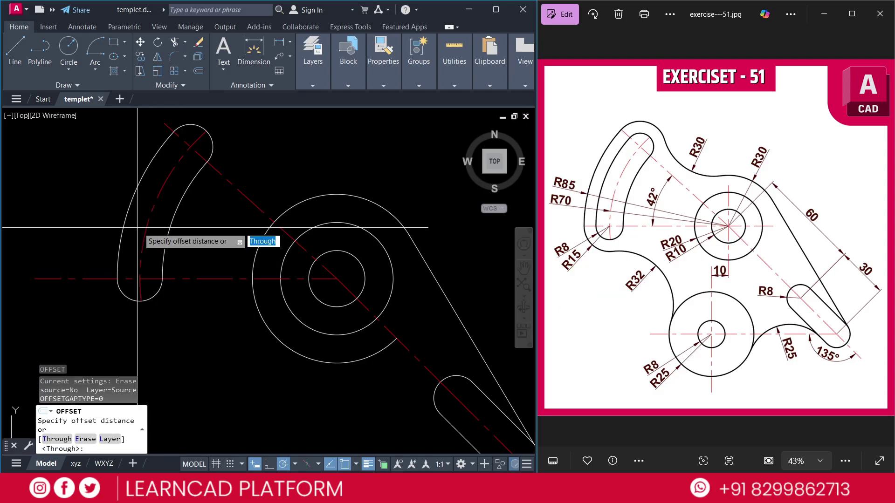
text(7)
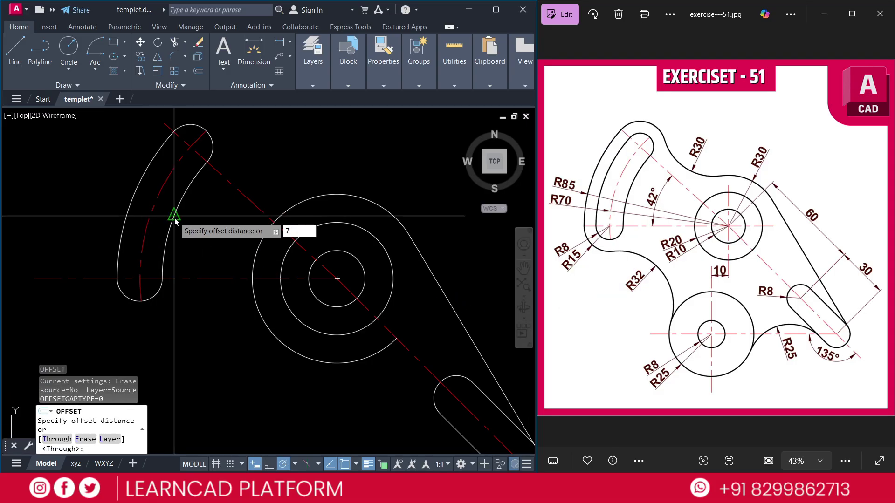
key(Return)
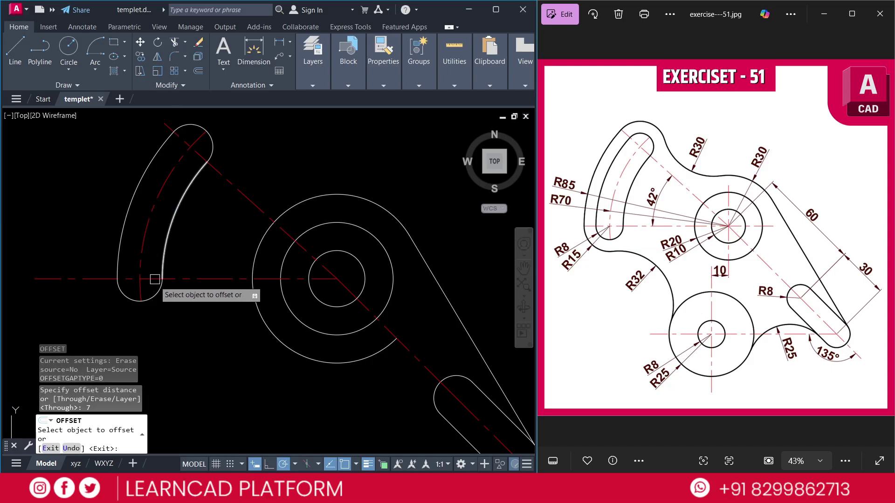
click(152, 297)
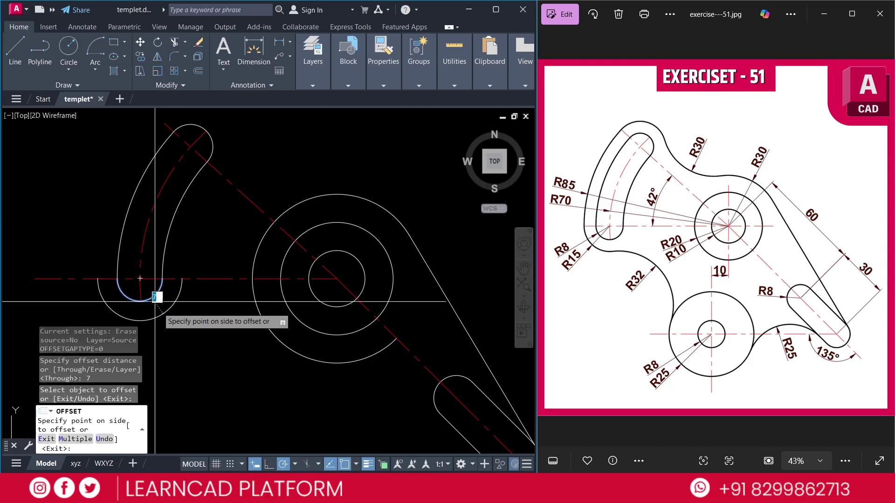
click(156, 306)
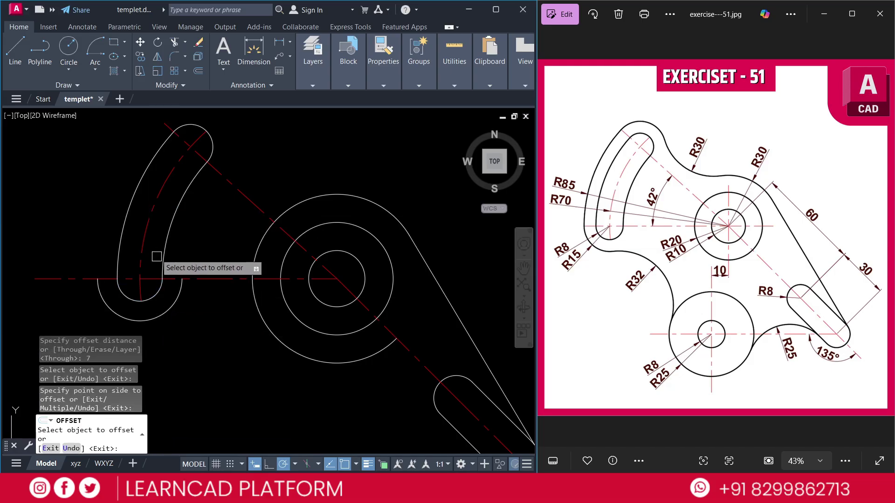
click(125, 226)
click(85, 199)
click(205, 131)
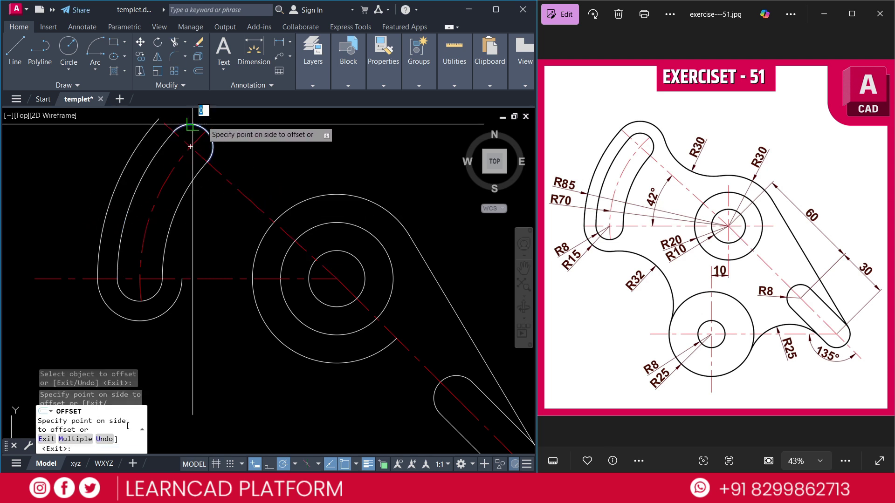
click(256, 137)
middle_drag(283, 166, 278, 187)
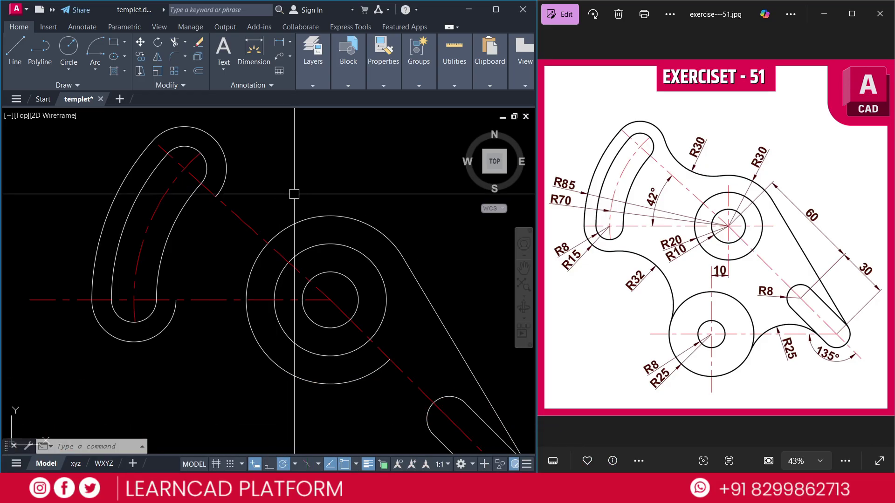
Trace the R30, R32 and R25 arcs on the reference image and tick the R30 and R32 labels
mouse_move(664, 141)
mouse_down()
mouse_move(682, 166)
mouse_move(711, 175)
mouse_up()
mouse_move(608, 250)
mouse_down()
mouse_move(645, 259)
mouse_move(671, 293)
mouse_up()
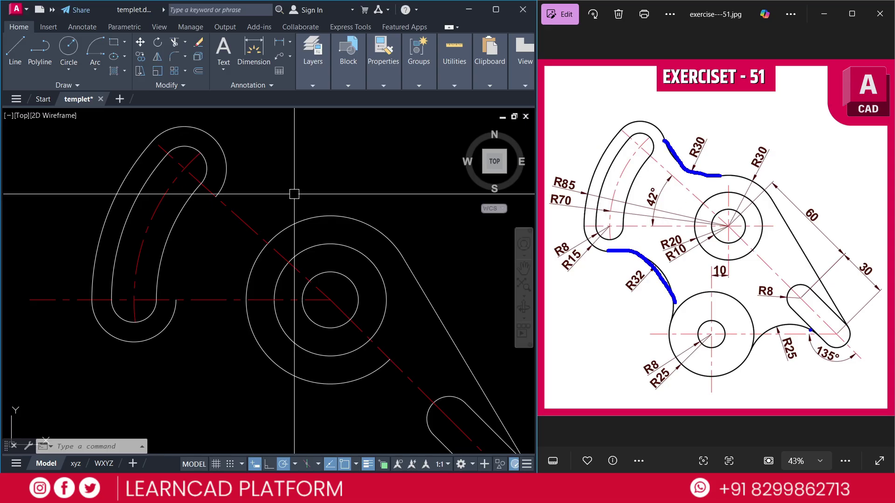
mouse_move(810, 329)
mouse_down()
mouse_move(765, 332)
mouse_move(757, 351)
mouse_up()
drag(710, 141, 703, 166)
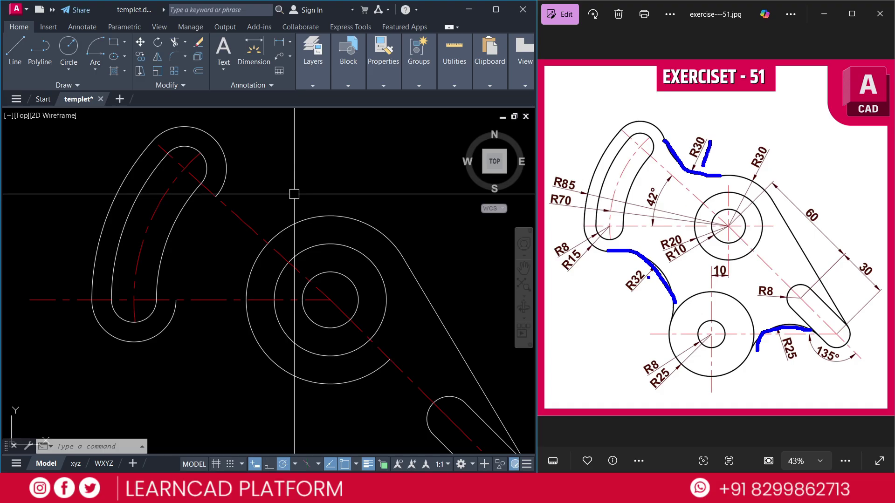
drag(648, 278, 633, 303)
Fillet the slot's outer arc to the large circle with radius 30, then highlight R30 and R32 on the reference
key(Escape)
key(Escape)
key(Escape)
text(F)
key(Return)
text(R)
key(Return)
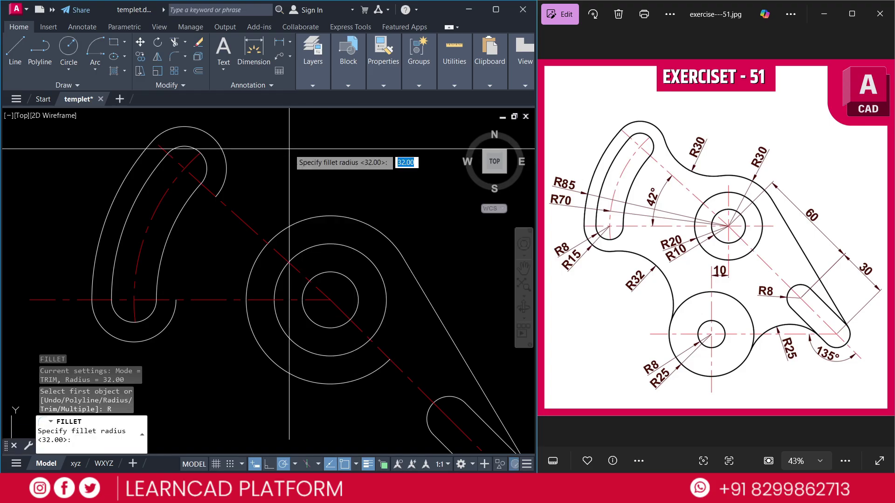
text(30)
key(Return)
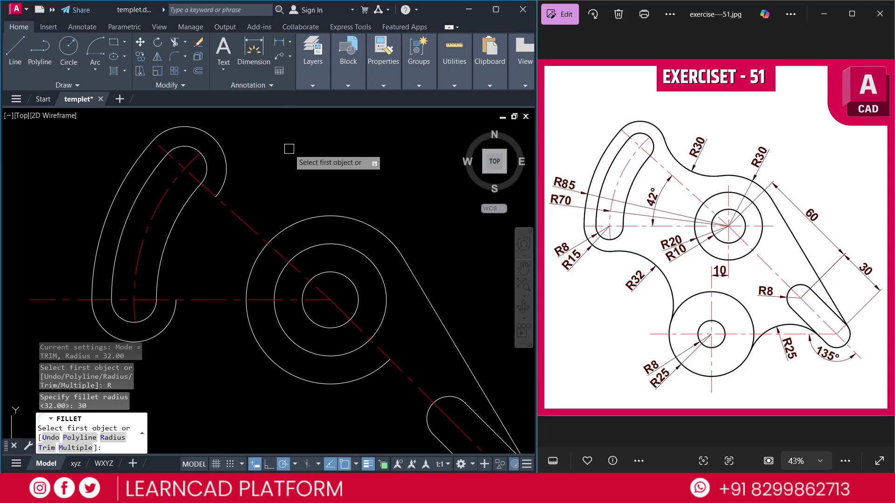
click(221, 167)
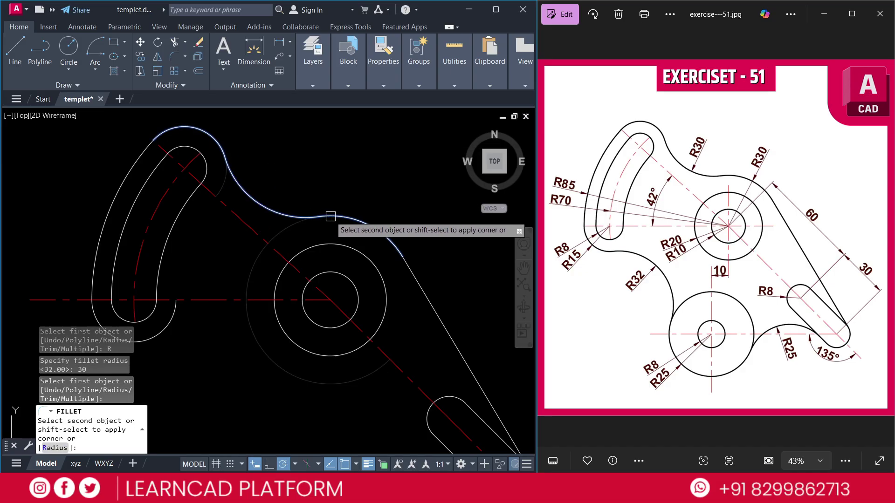
click(331, 216)
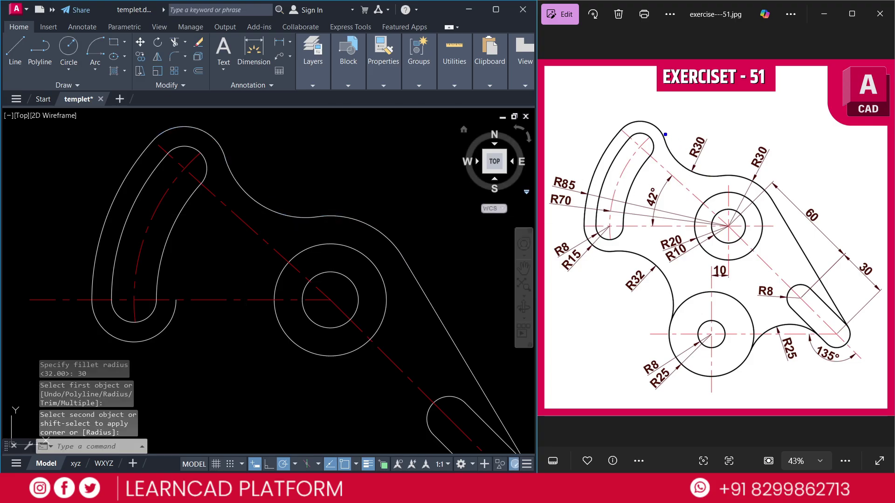
mouse_move(666, 136)
mouse_down()
mouse_move(682, 165)
mouse_move(729, 175)
mouse_up()
mouse_move(611, 252)
mouse_down()
mouse_move(663, 269)
mouse_move(671, 286)
mouse_up()
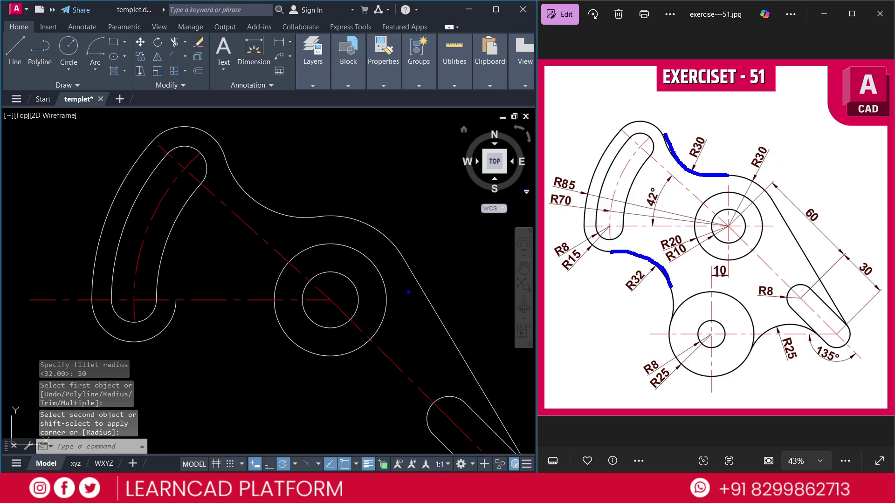
Draw a vertical line down from the central circle's centre and give it the red centre line style
key(Escape)
key(Escape)
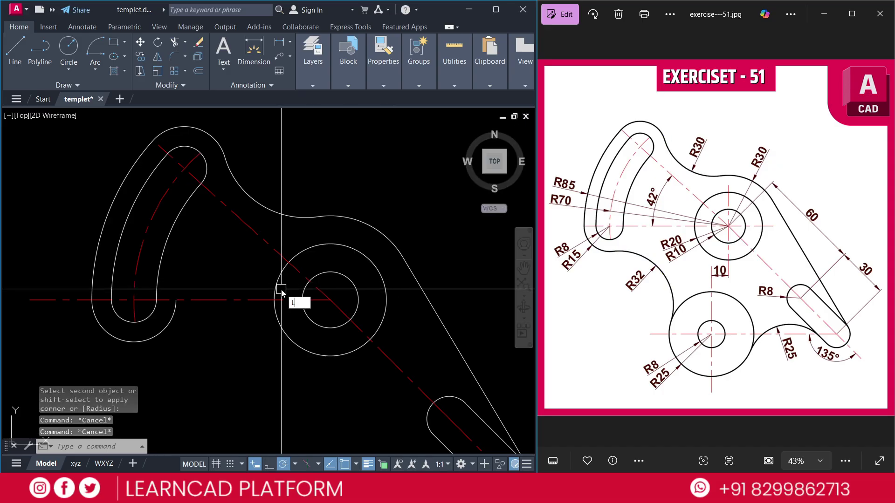
text(L)
key(Return)
click(327, 302)
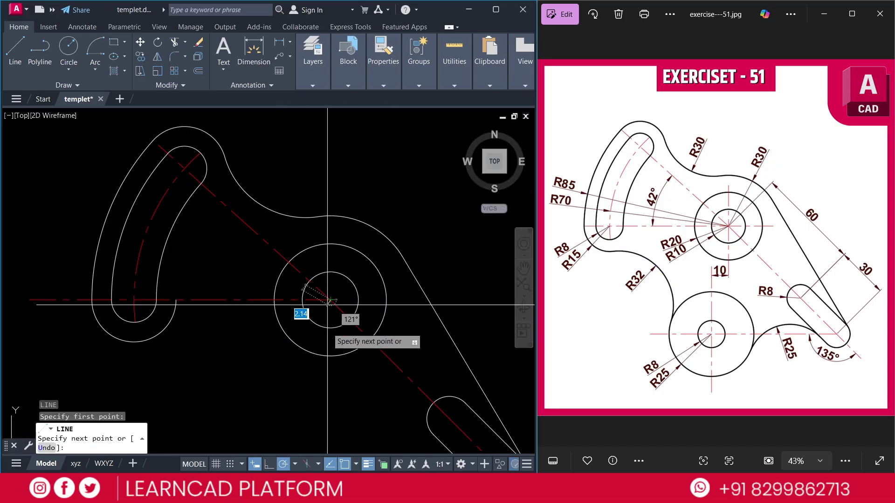
scroll(329, 324, down, 3)
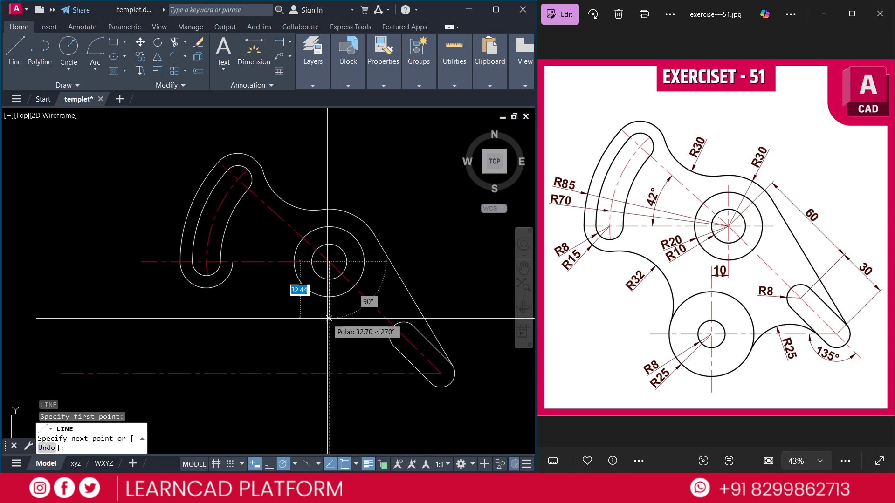
click(329, 396)
key(Escape)
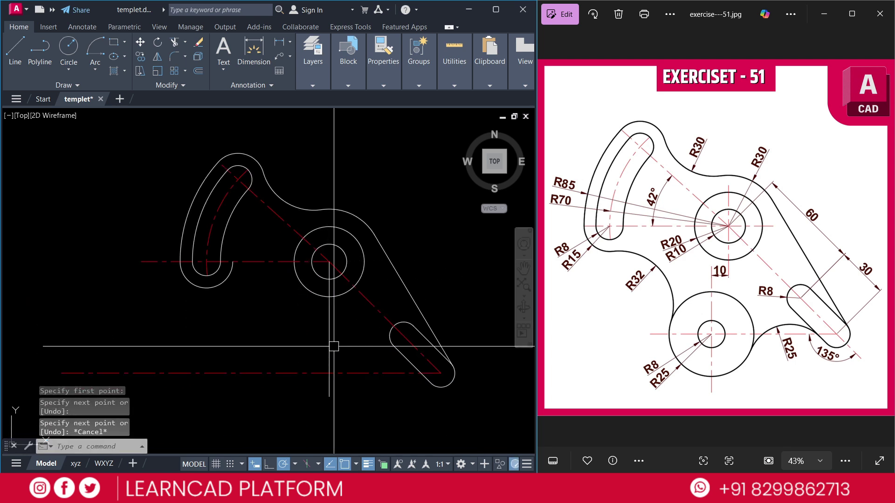
text(ma)
key(Return)
click(343, 373)
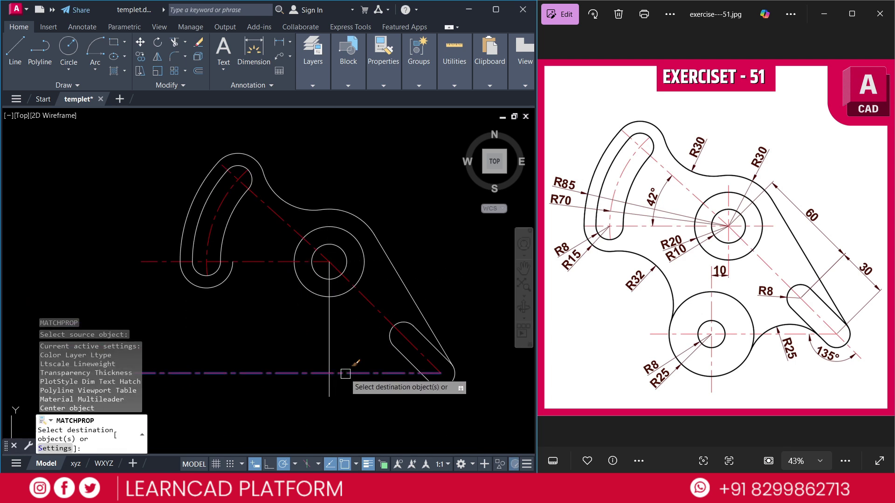
click(329, 351)
key(Escape)
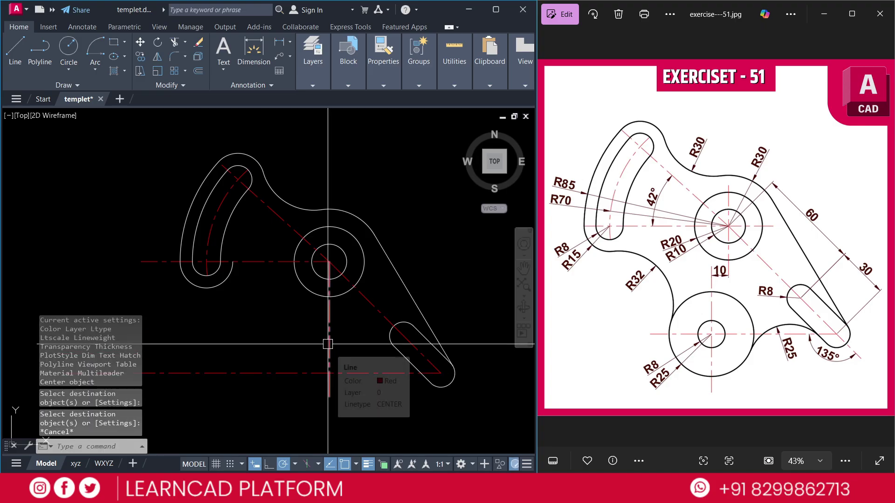
Move the new vertical centre line 10 units to the left
click(328, 344)
text(M)
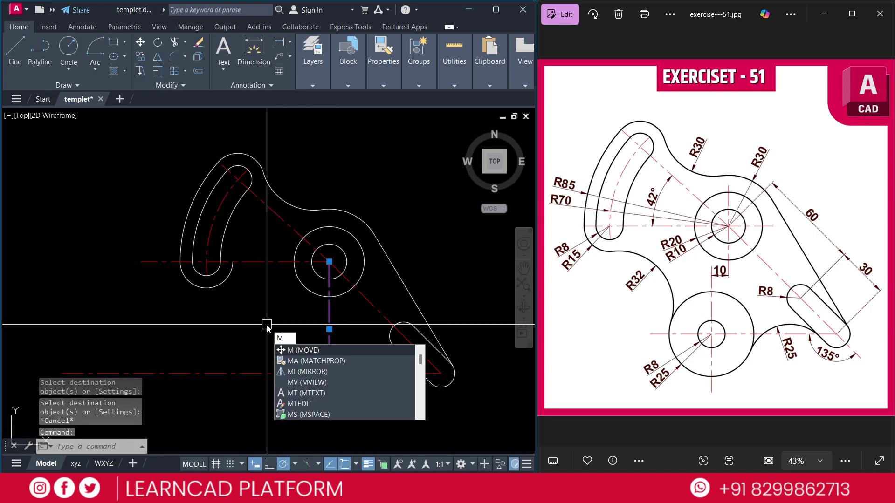
key(Return)
click(266, 312)
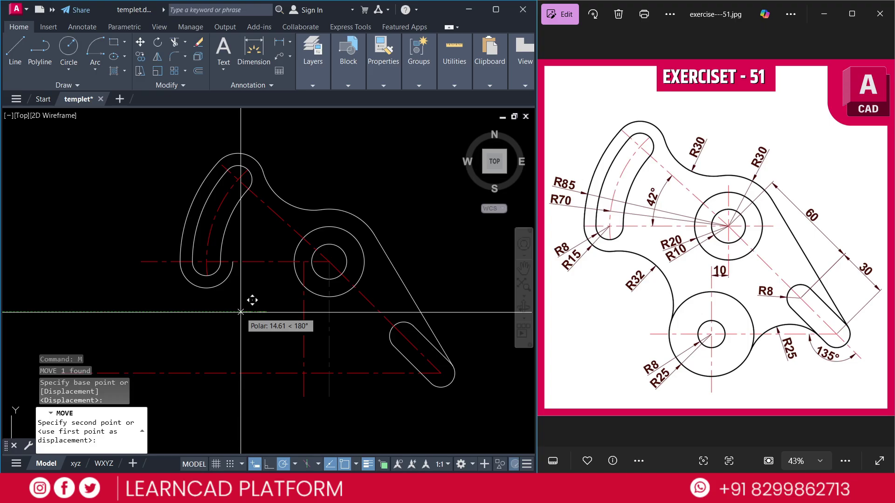
text(10)
key(Return)
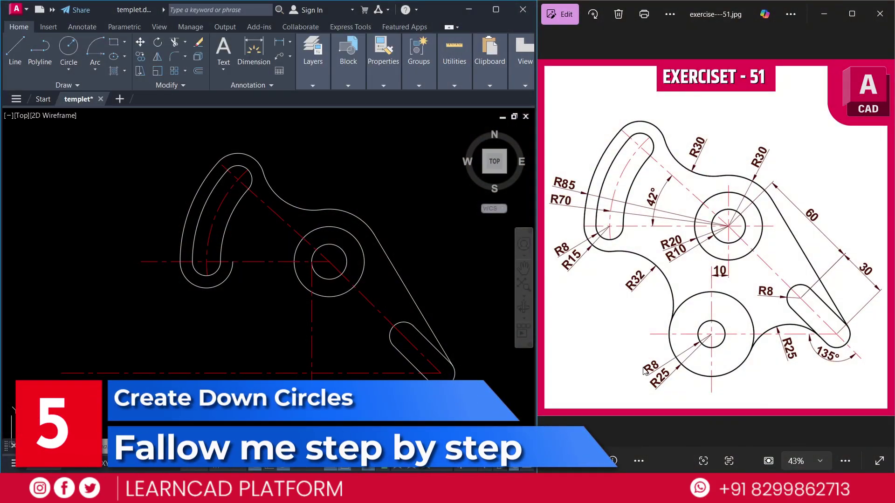
Draw R8 and R25 circles on the lower centre-line intersection, then mark R32 on the reference
text(c)
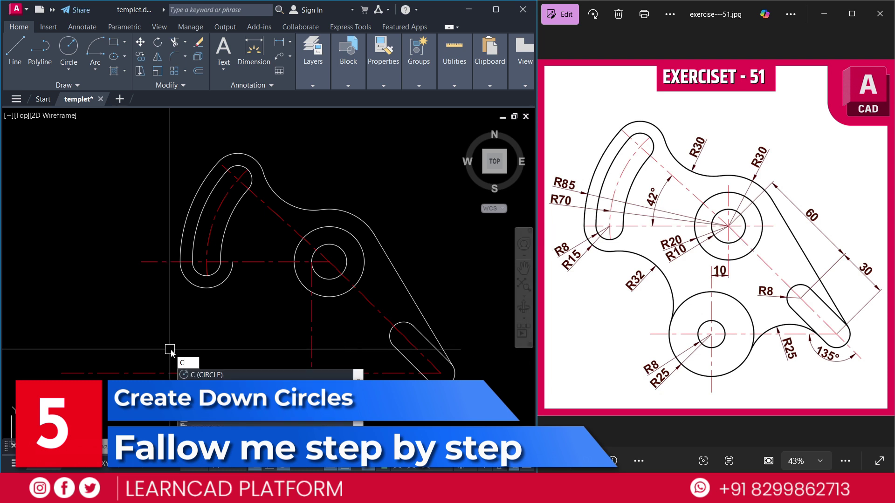
key(Return)
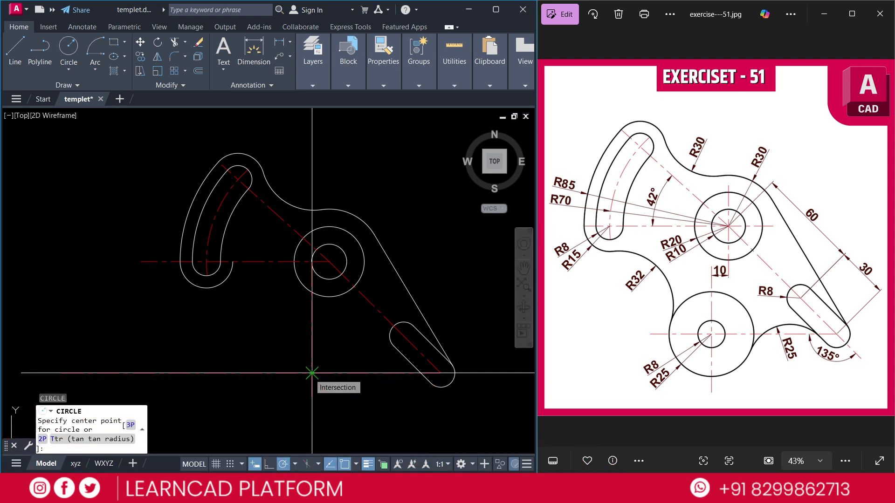
click(312, 373)
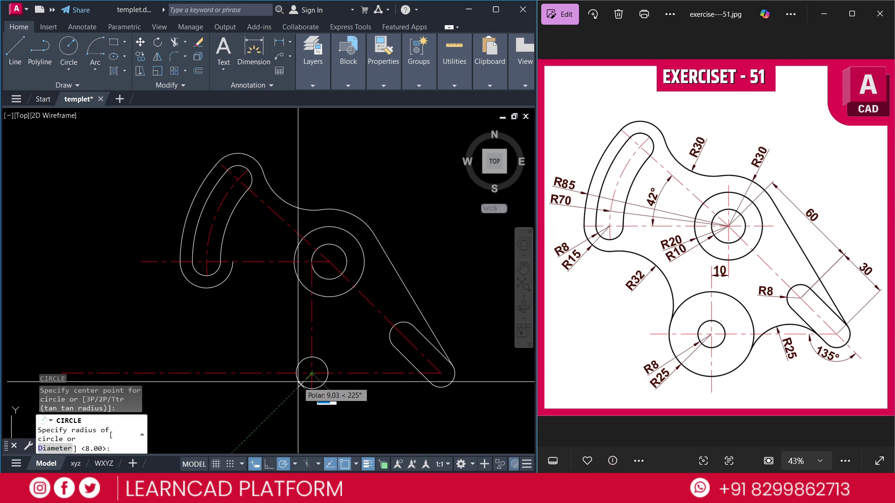
key(Return)
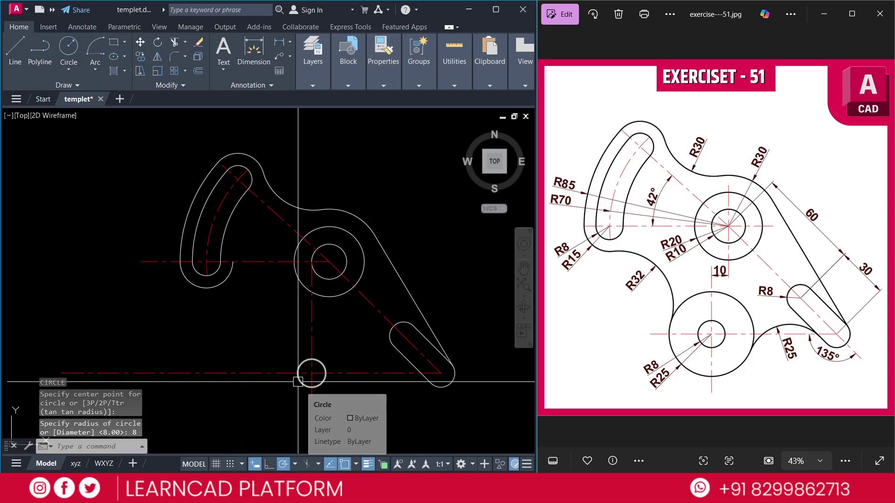
middle_drag(304, 374, 288, 349)
key(Return)
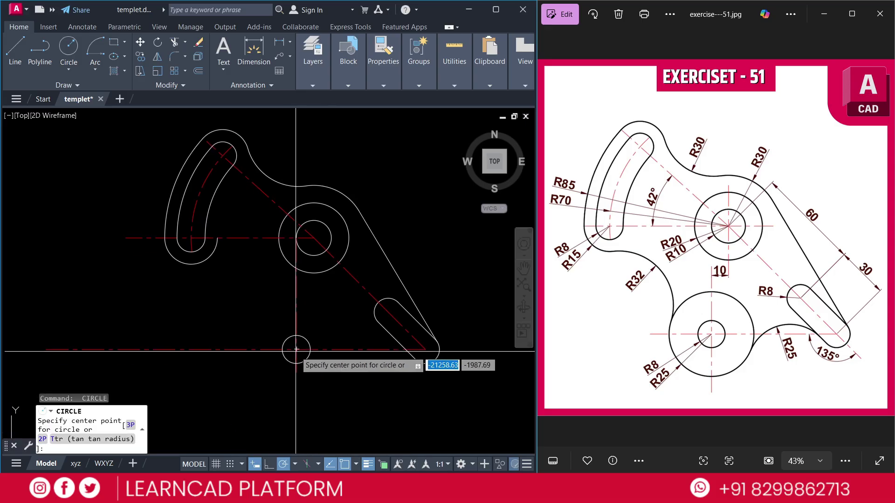
click(289, 350)
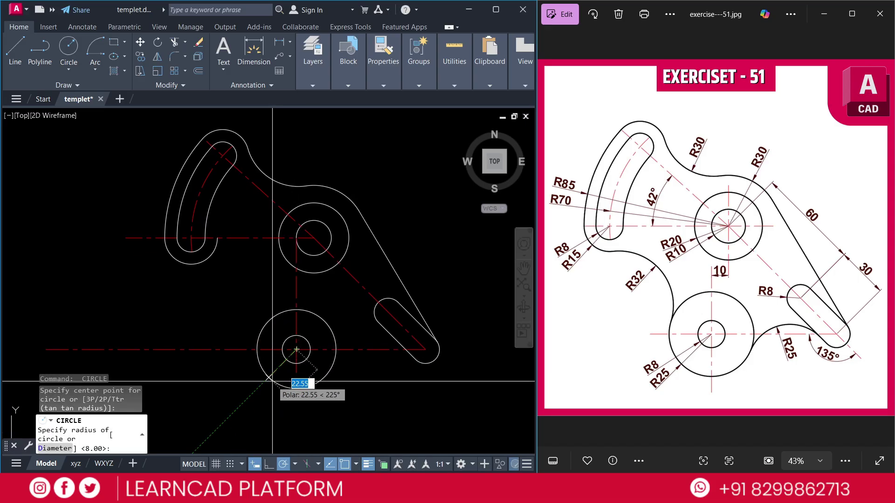
text(25)
key(Return)
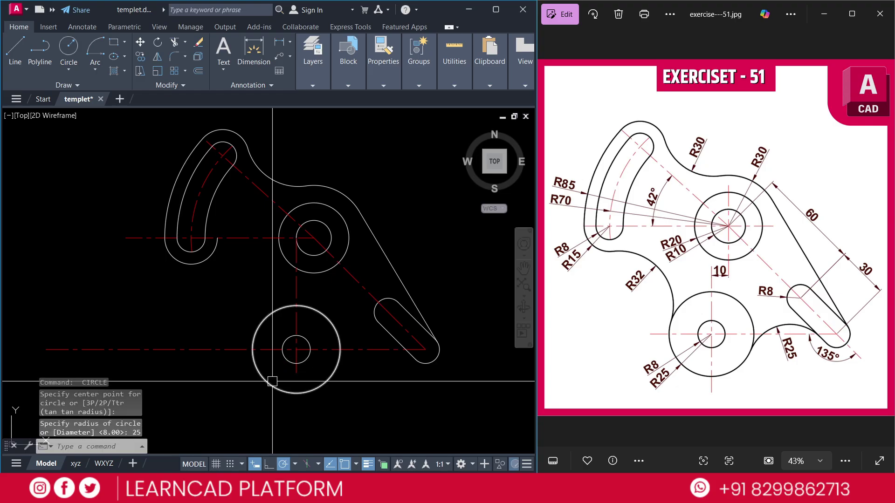
key(Escape)
key(Escape)
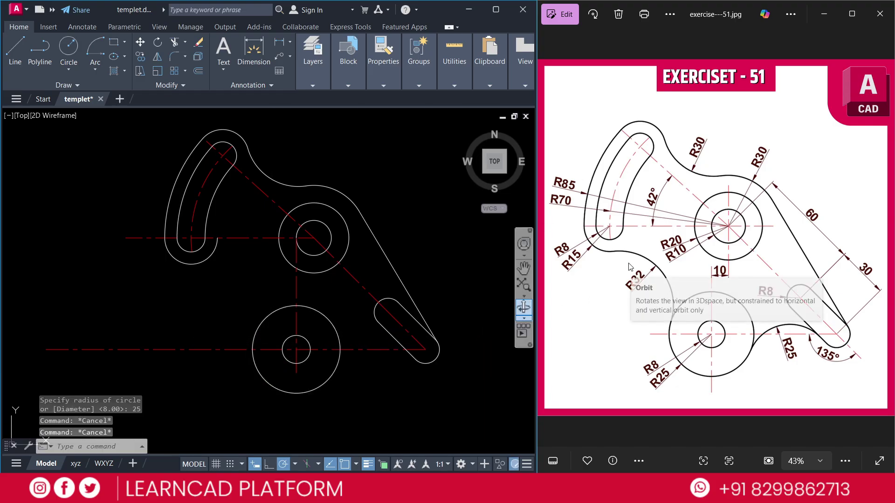
mouse_move(629, 254)
mouse_down()
mouse_move(651, 259)
mouse_move(669, 280)
mouse_move(674, 310)
mouse_up()
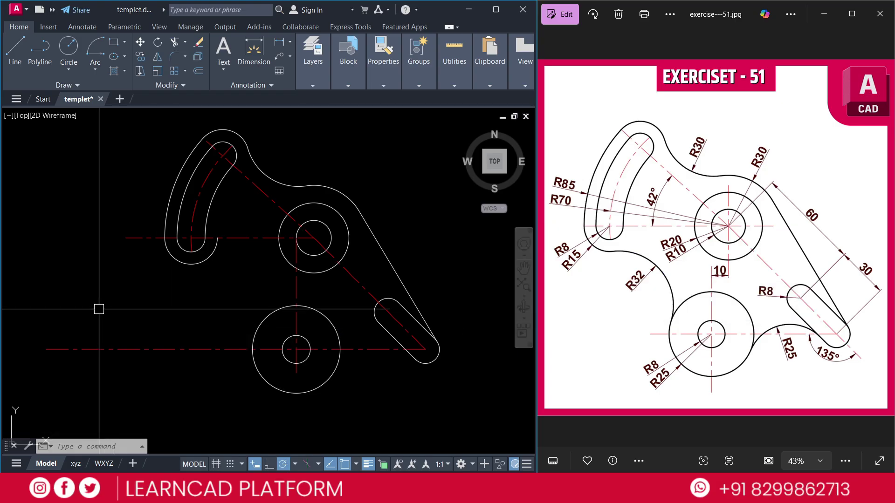
Draw a radius-32 TTR circle tangent to the left slot's outer arc and the lower R25 circle
text(c)
key(Return)
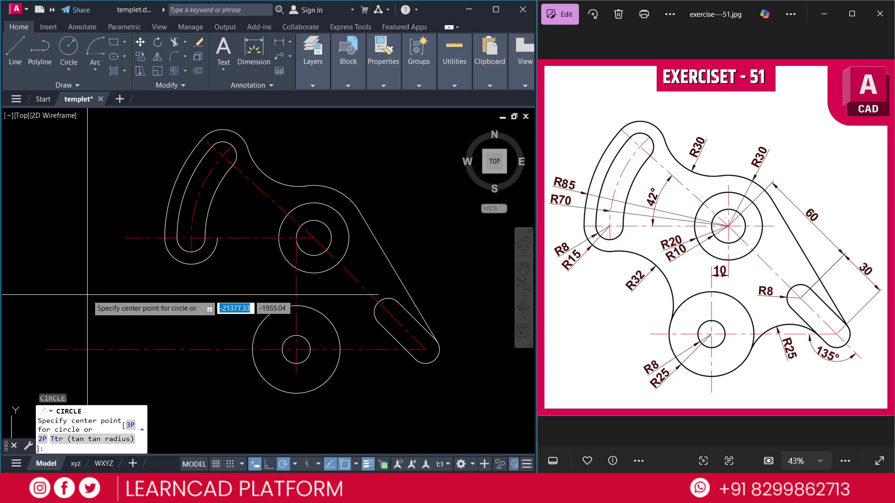
text(TTR)
key(Return)
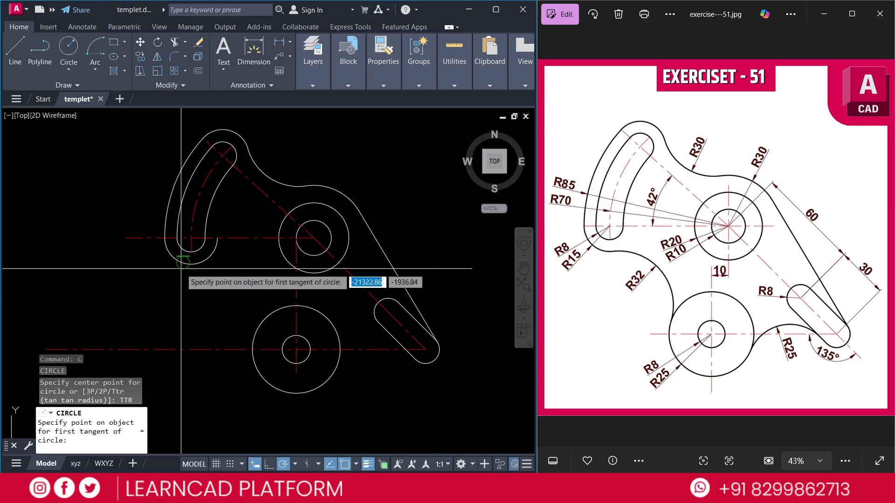
click(181, 269)
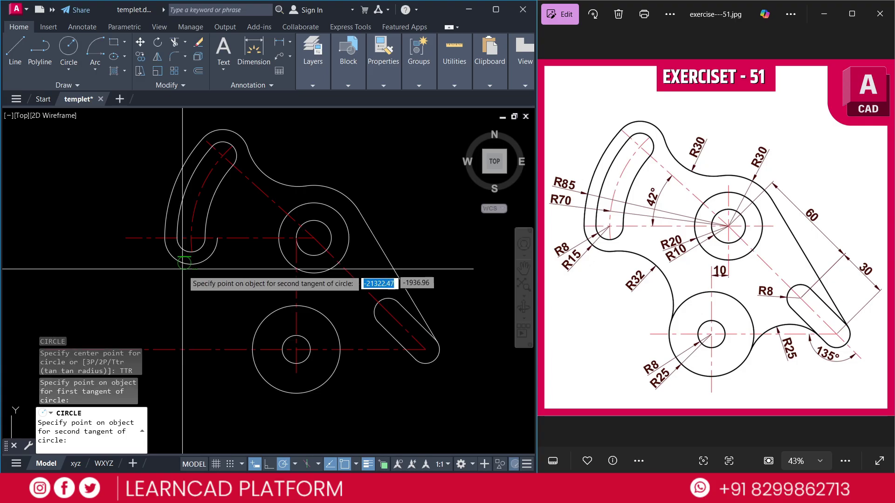
click(249, 334)
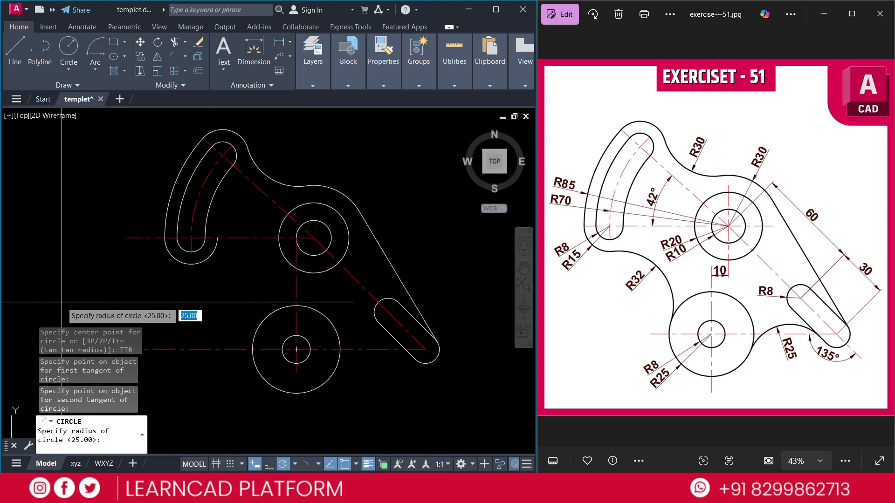
text(32)
key(Return)
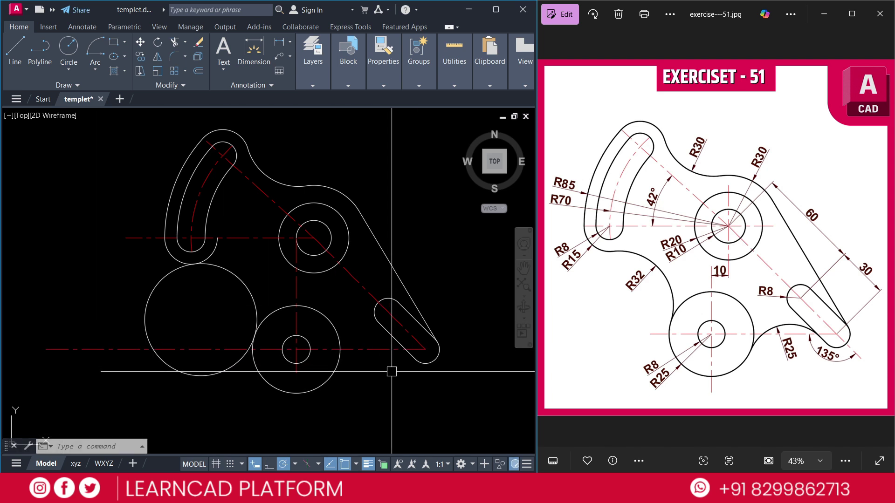
Set the fillet radius to 25 and pick the lower R25 circle, then cancel that attempt
text(f)
key(Return)
text(r)
key(Return)
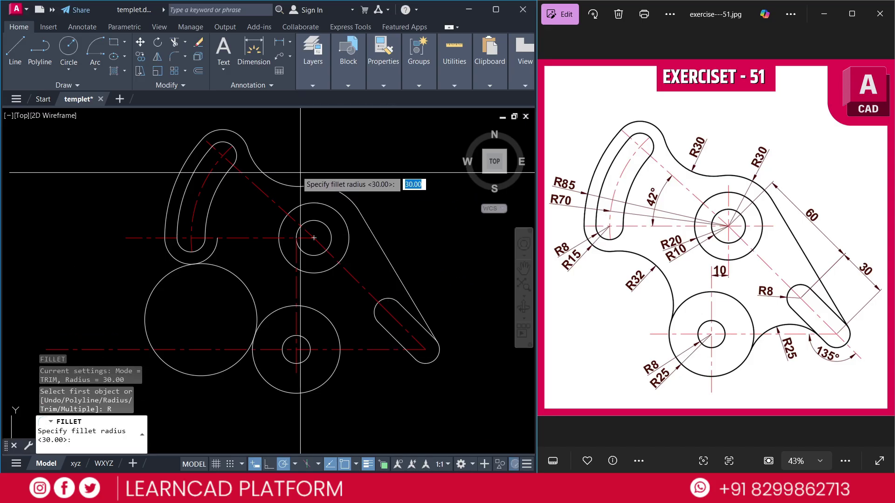
text(25)
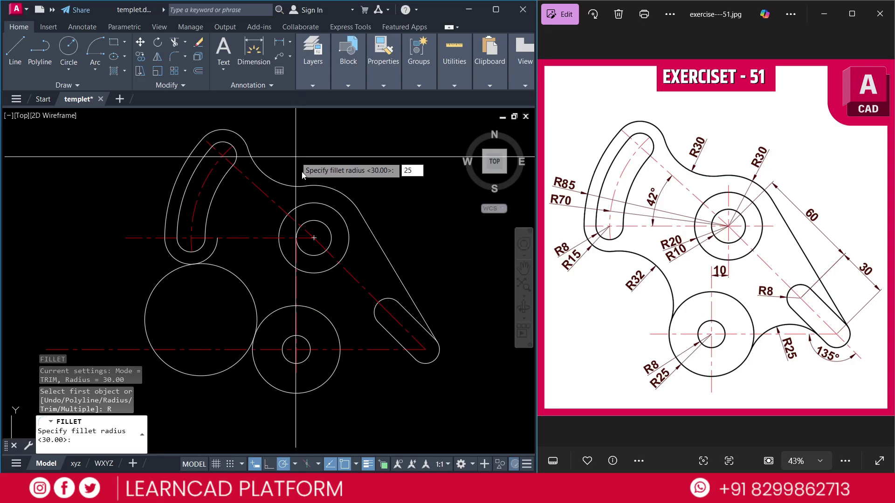
key(Return)
click(331, 375)
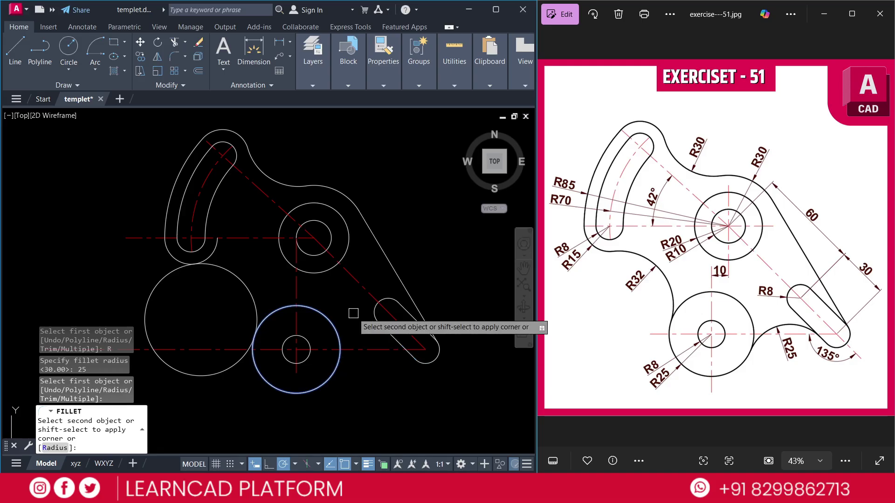
key(Escape)
Fillet the lower R25 circle to the right slot with an untrimmed R25 arc
text(f)
key(Return)
text(r)
key(Return)
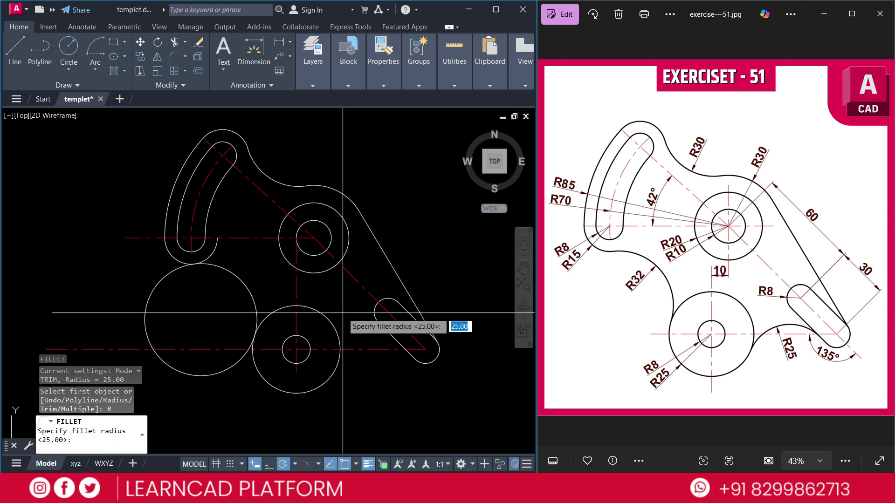
key(Return)
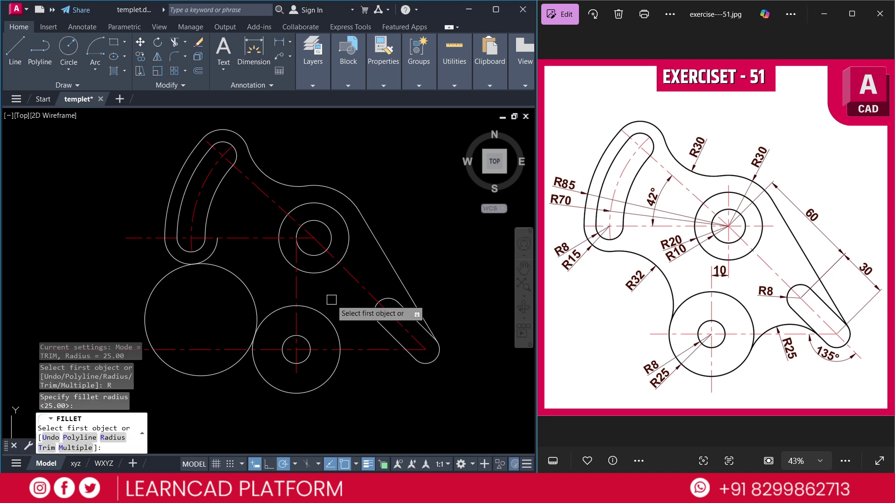
text(T)
key(Return)
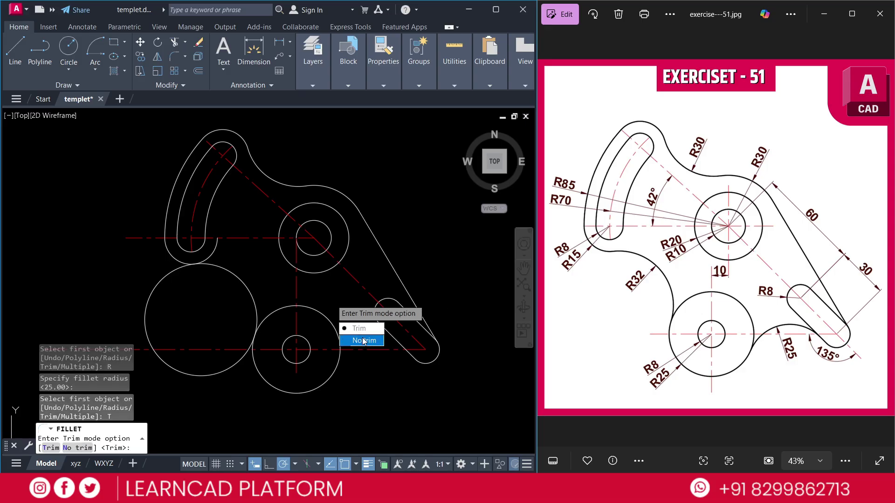
click(360, 341)
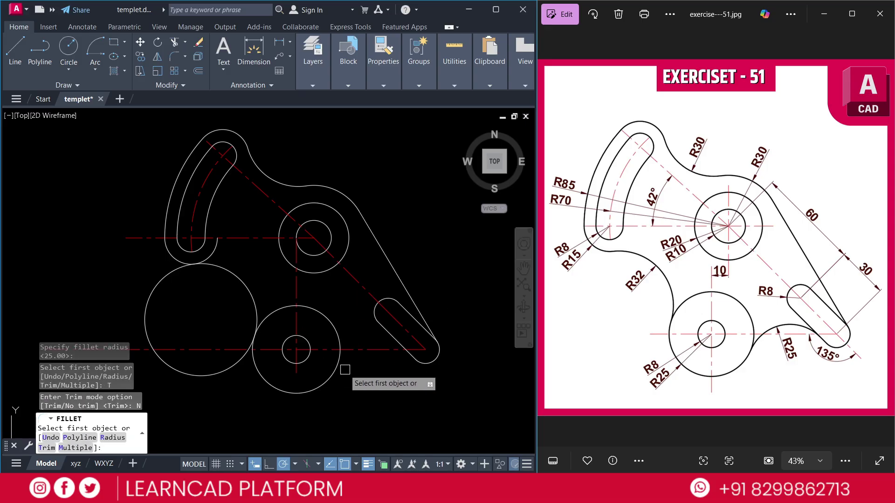
click(332, 379)
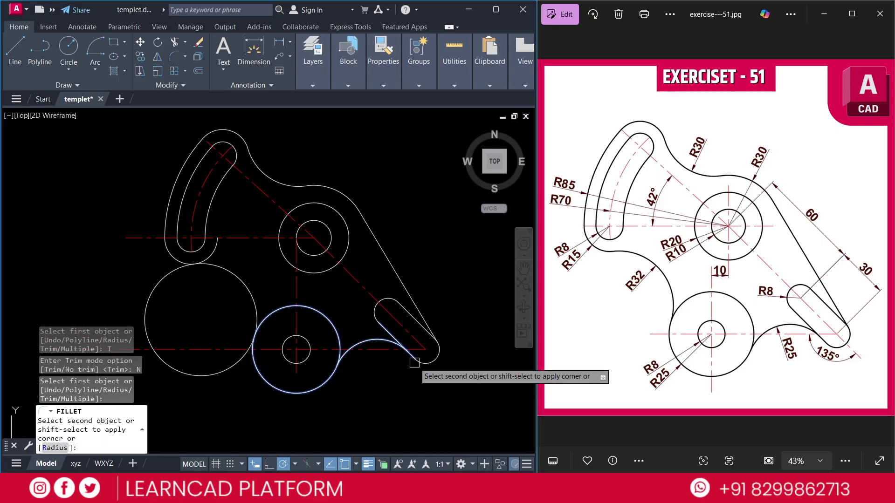
click(414, 363)
key(Escape)
key(Escape)
key(Escape)
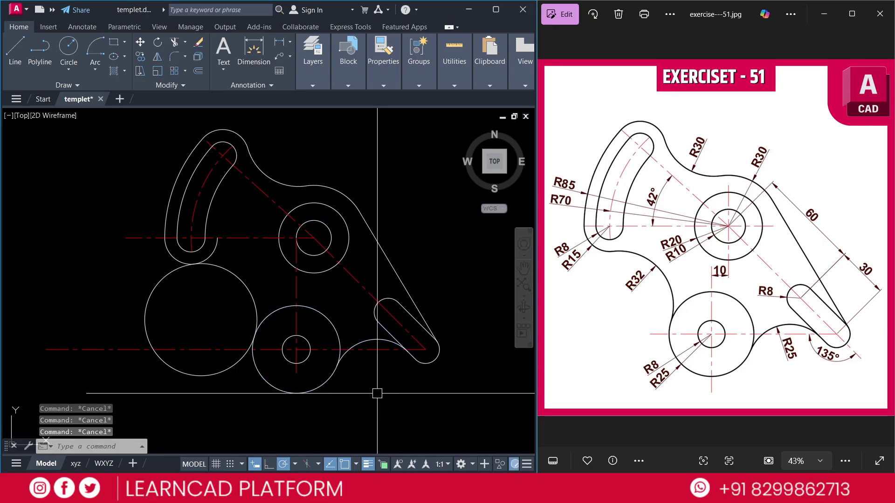
Trim away the upper-left and lower-left arcs of the R32 circle
text(tr)
key(Return)
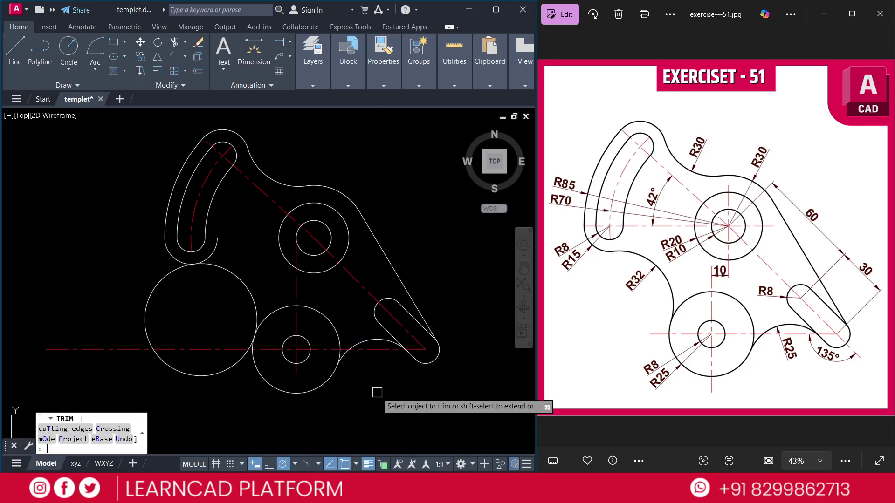
click(149, 298)
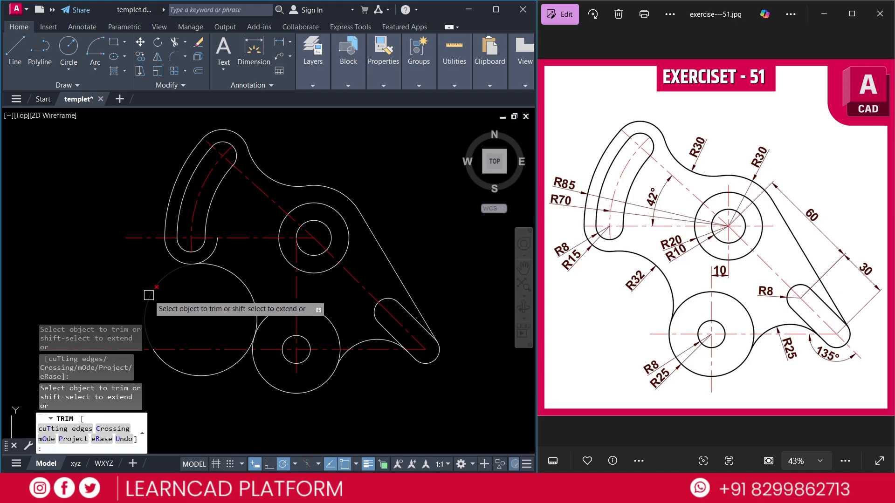
click(220, 373)
scroll(245, 351, up, 4)
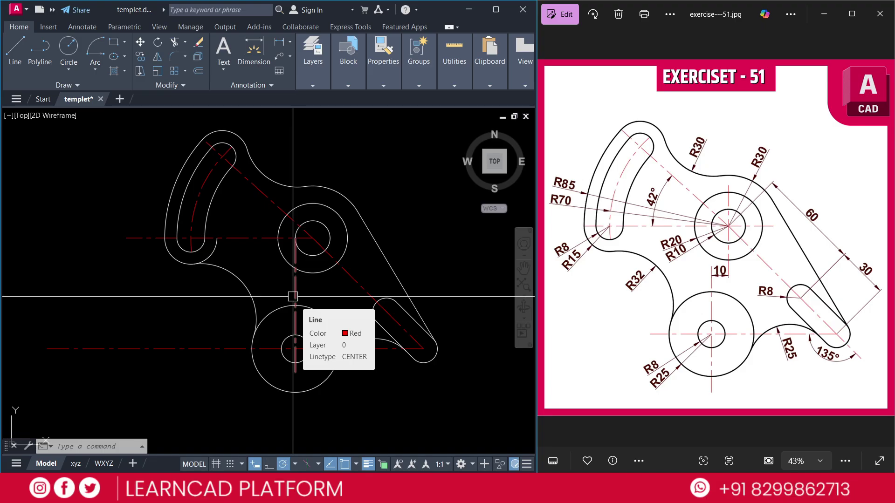
Start TRIM to clean up the remaining overlapping curves
text(tr)
key(Return)
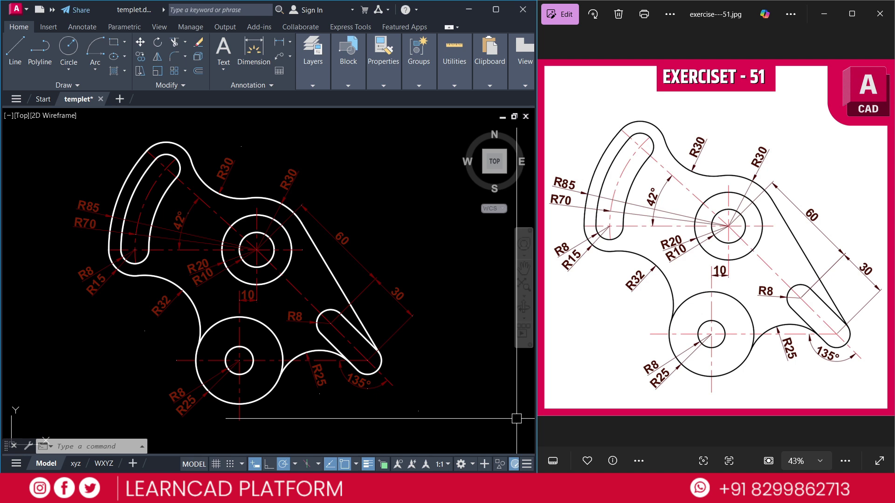
Quick-save the finished drawing as templet
key(ctrl+s)
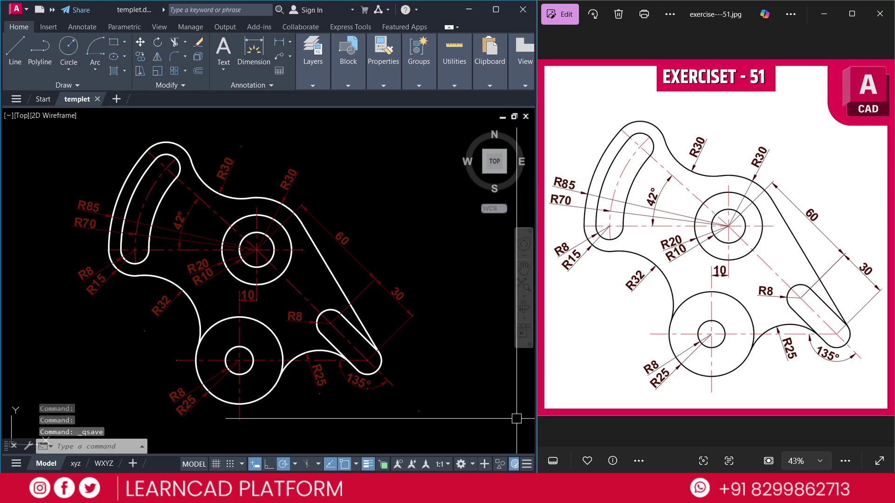